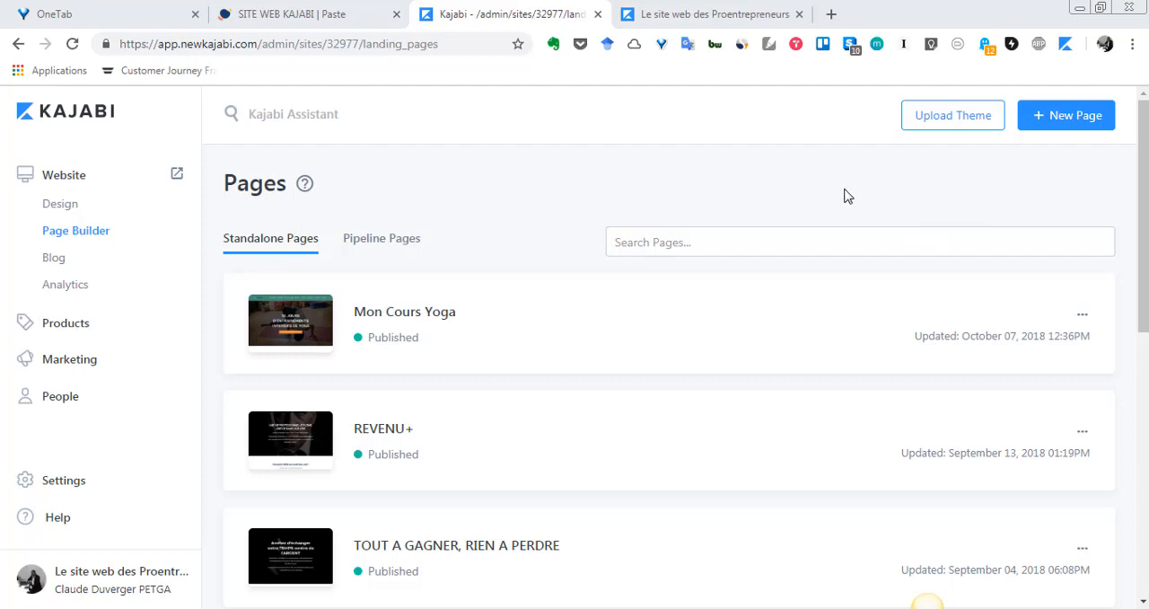
Step: Preview the Mon Cours Yoga landing page and make a clone of it
mouse_move(928, 320)
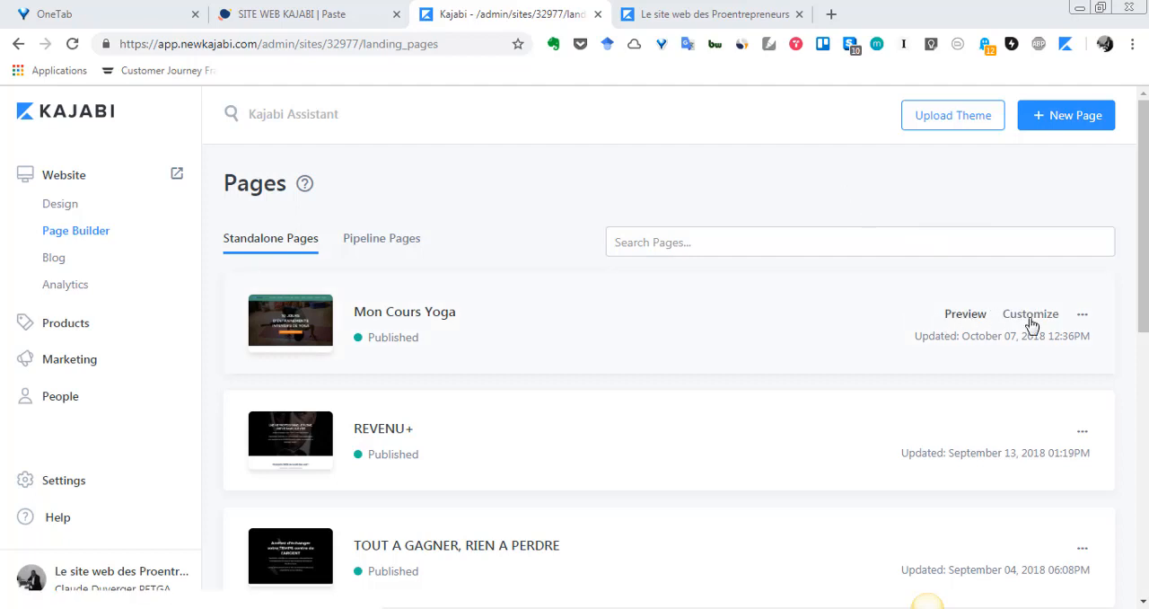
click(930, 314)
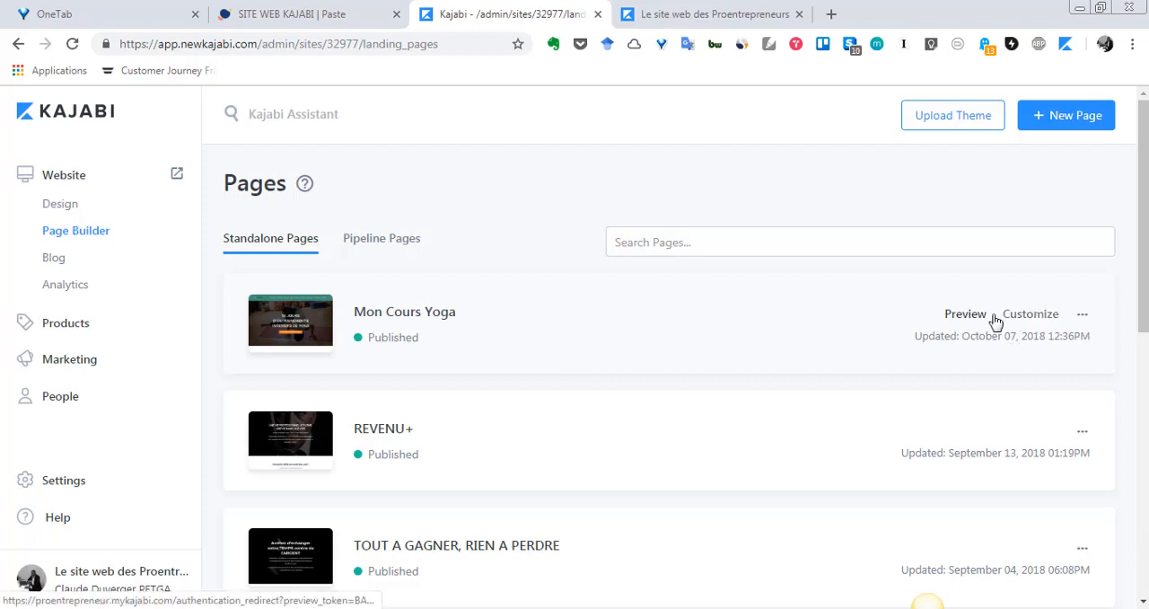
click(1082, 319)
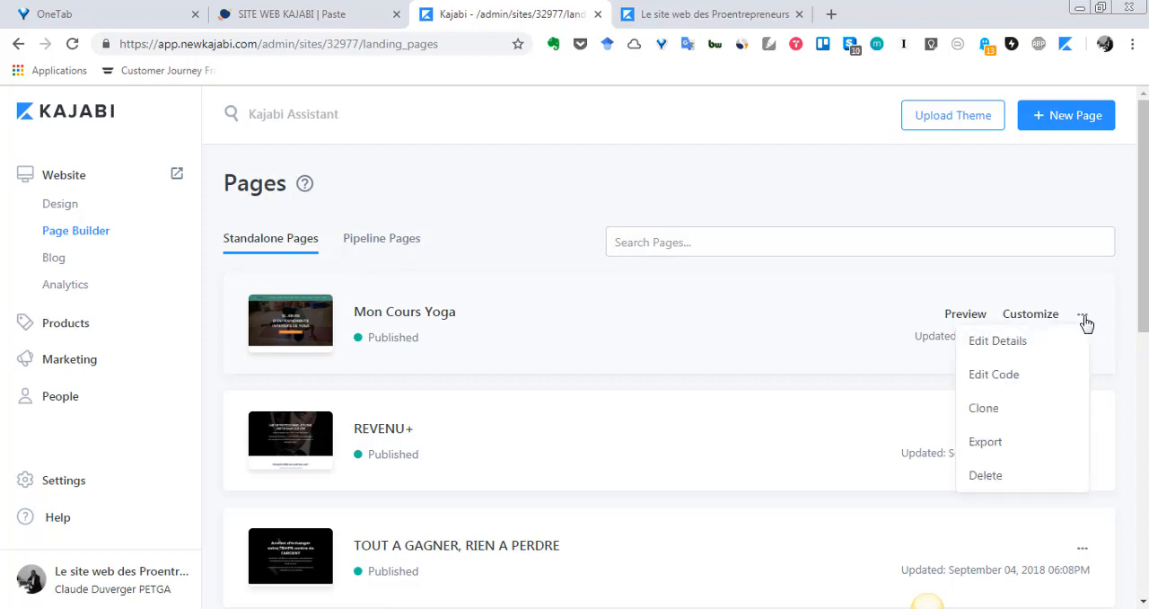
click(983, 415)
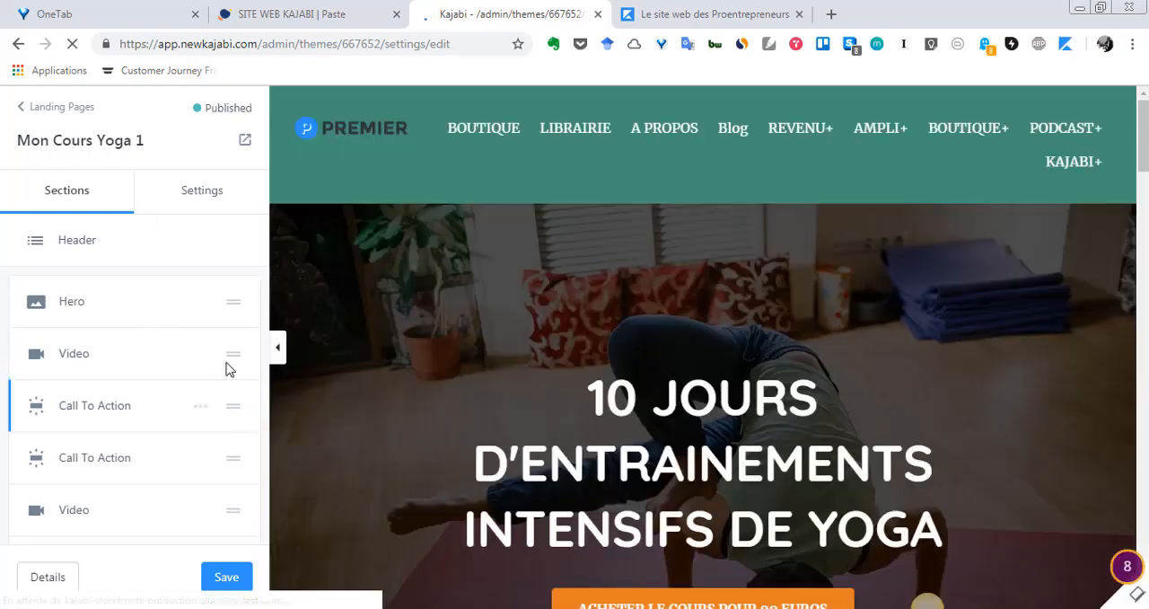
Step: Change the start of the cloned page's Hero title to "30 JOURS" and save the page
scroll(647, 430, down, 2)
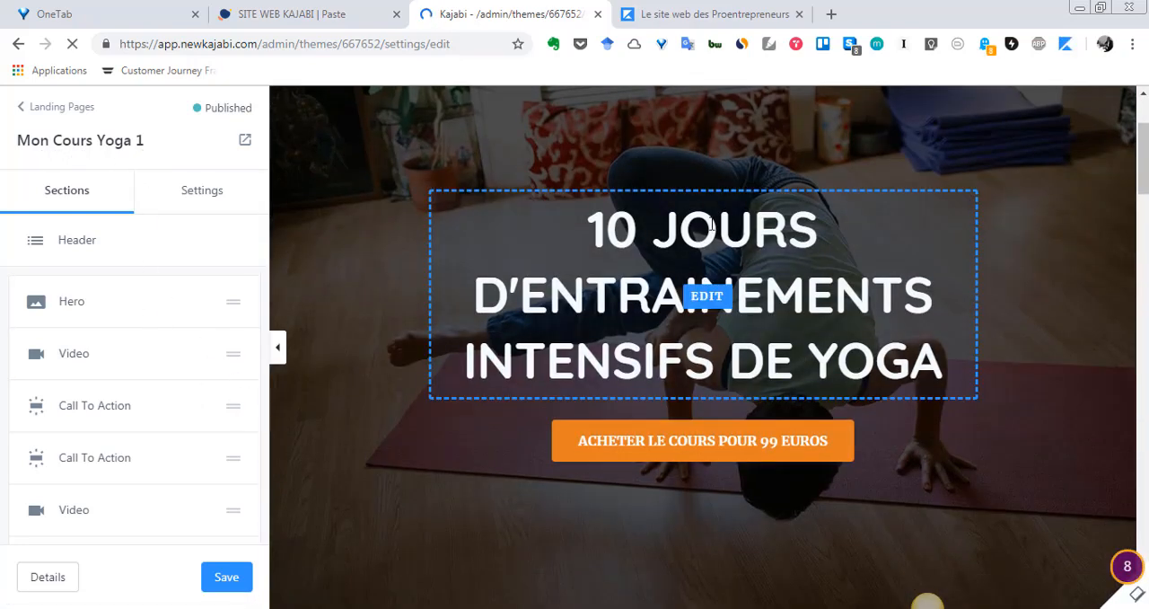
click(113, 297)
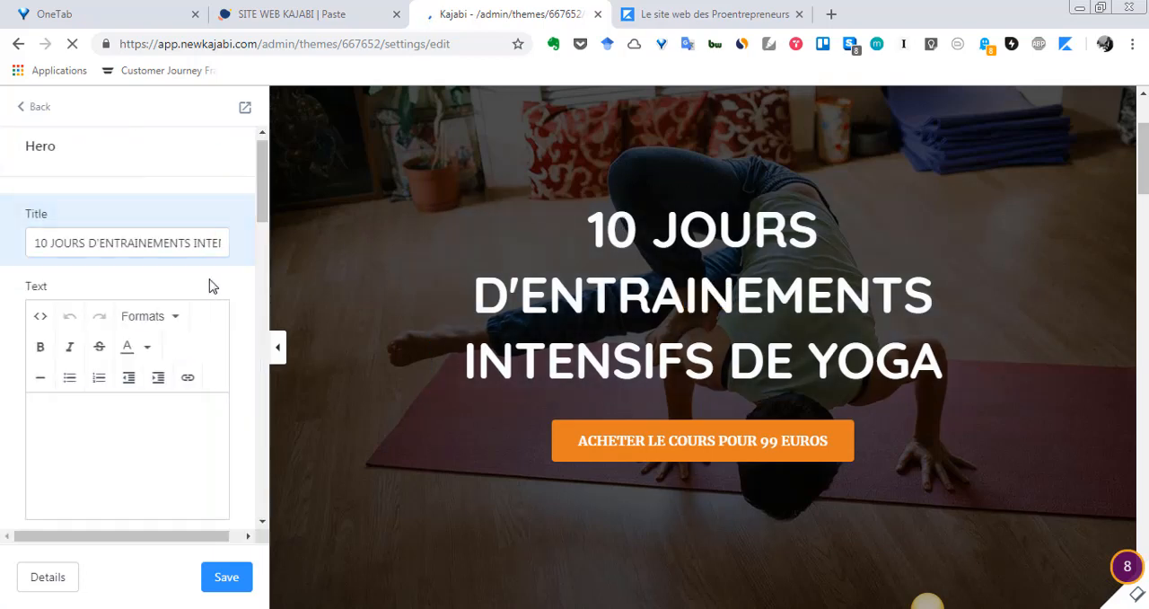
drag(41, 243, 12, 254)
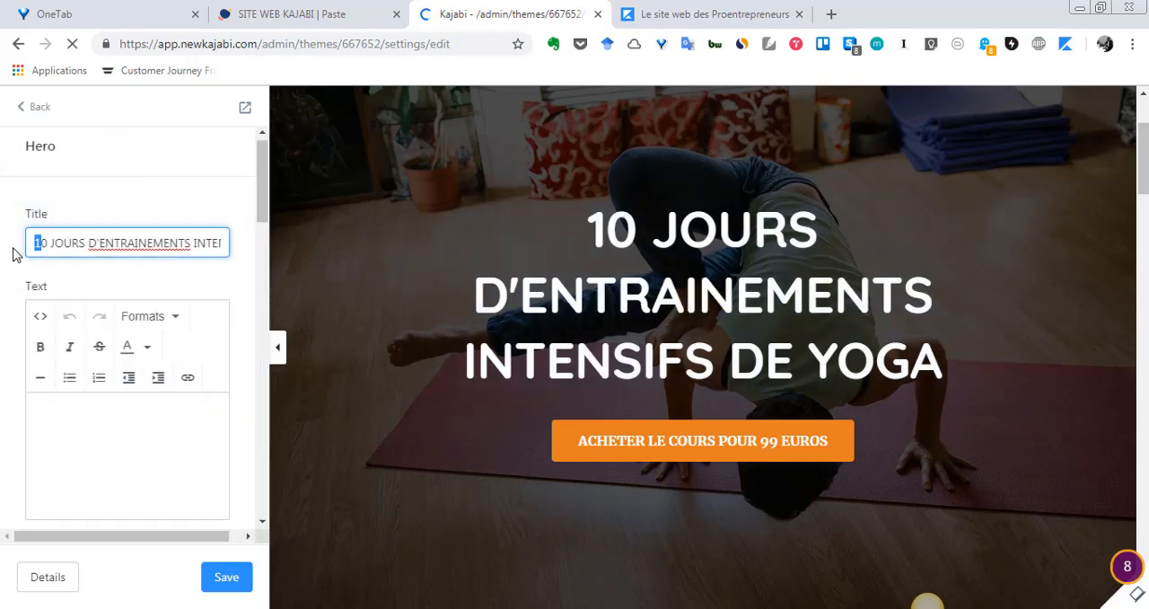
text(3)
click(219, 572)
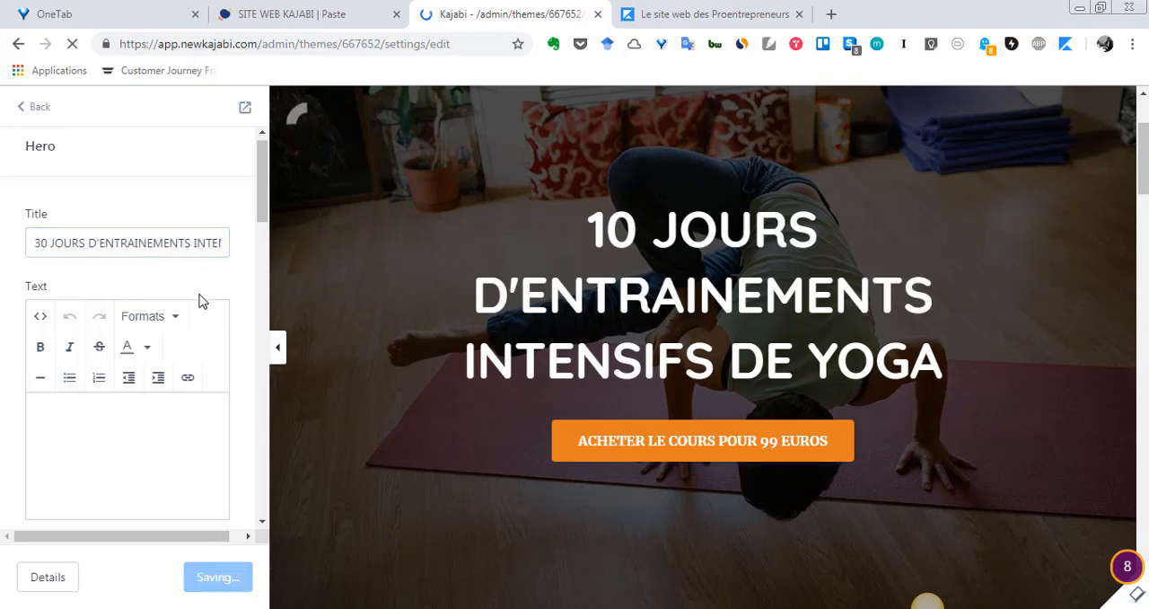
click(27, 107)
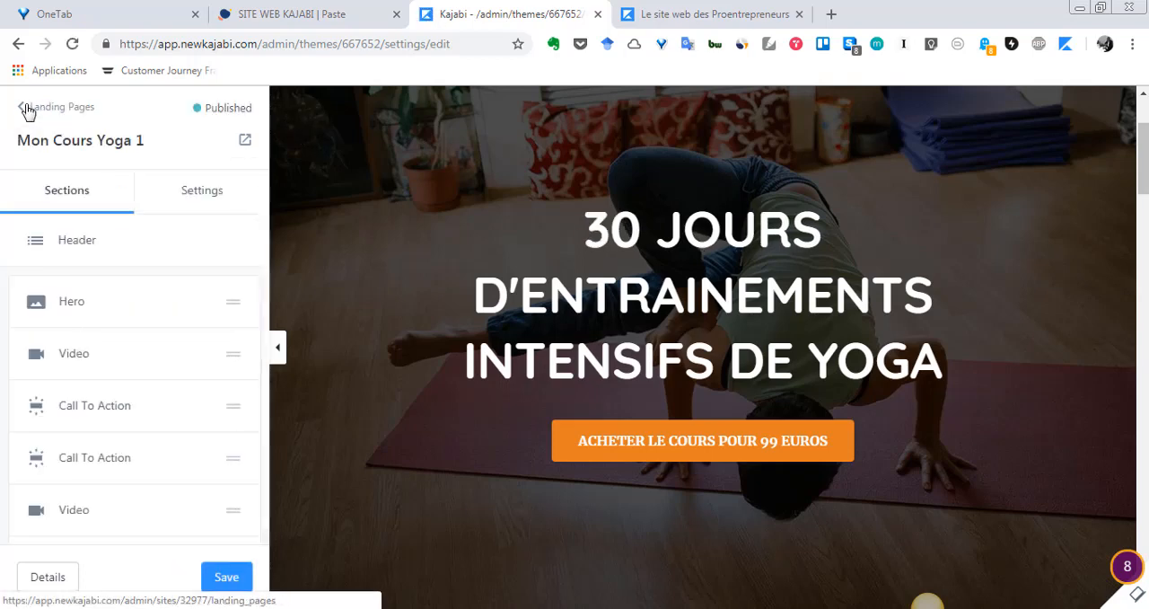
Step: Return to the landing pages list and delete the cloned page Mon Cours Yoga 1
click(28, 109)
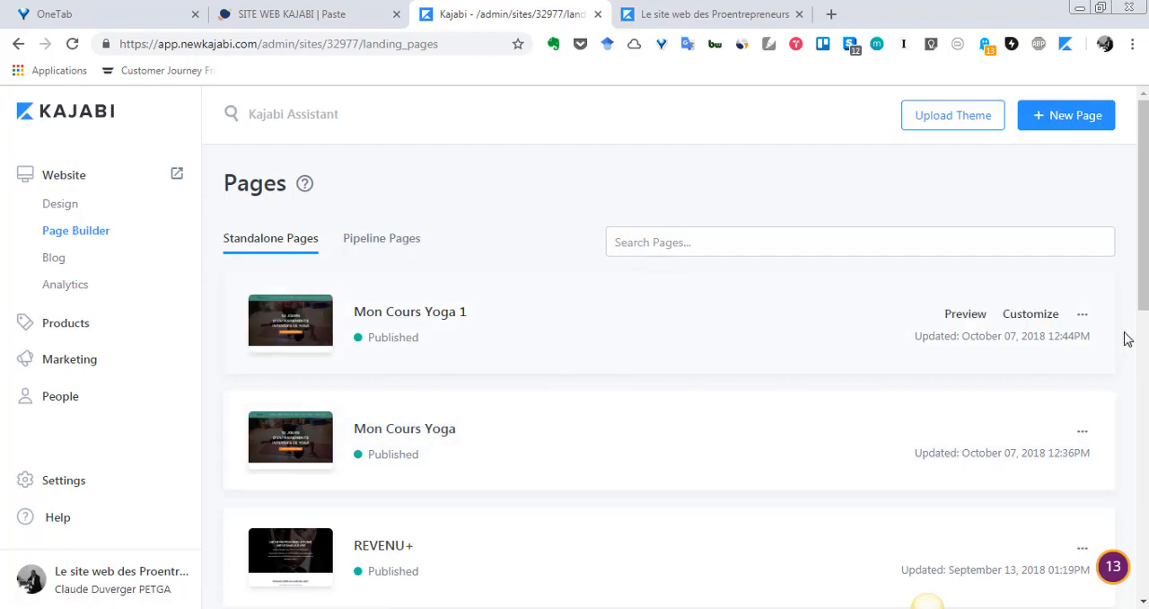
click(1083, 316)
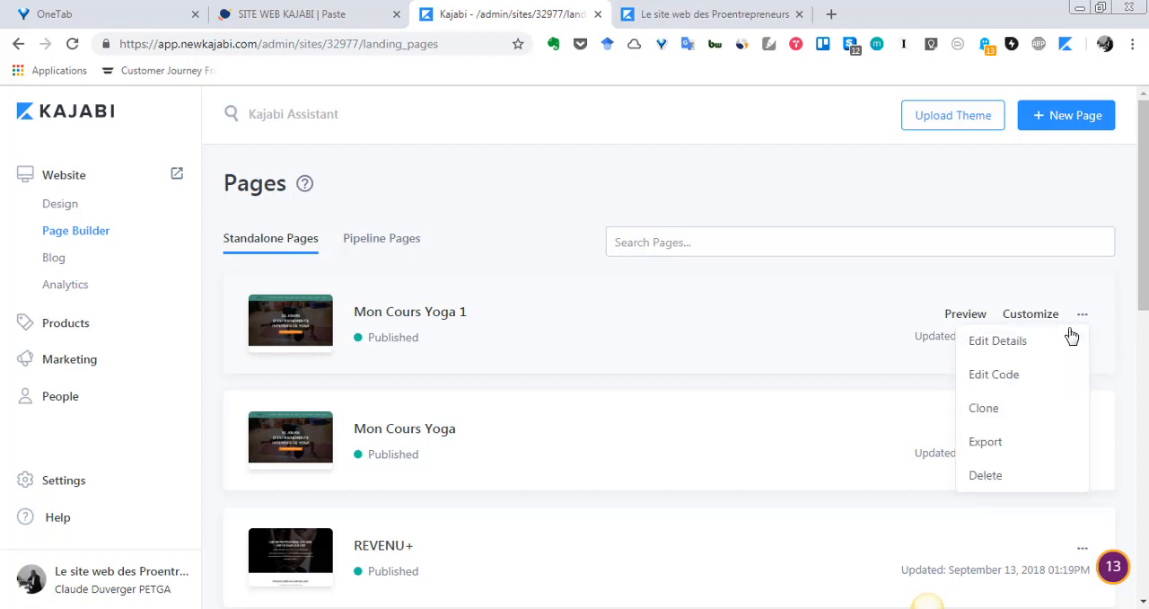
click(998, 484)
click(752, 379)
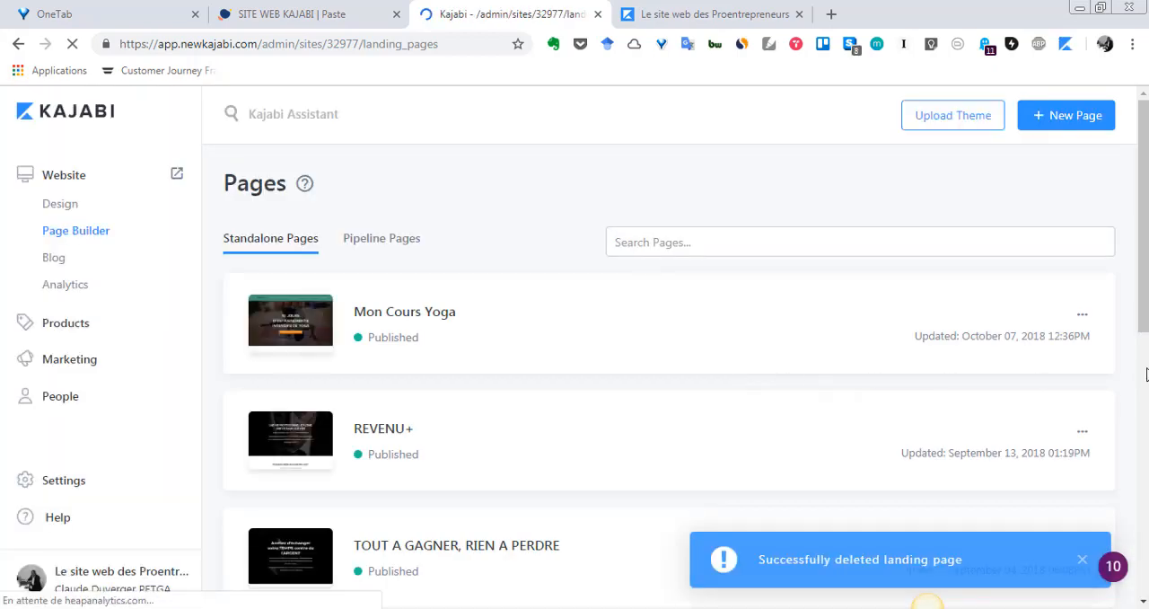
Step: Open the details of the Mon Cours Yoga page and shorten its URL slug to "yoga"
click(1083, 318)
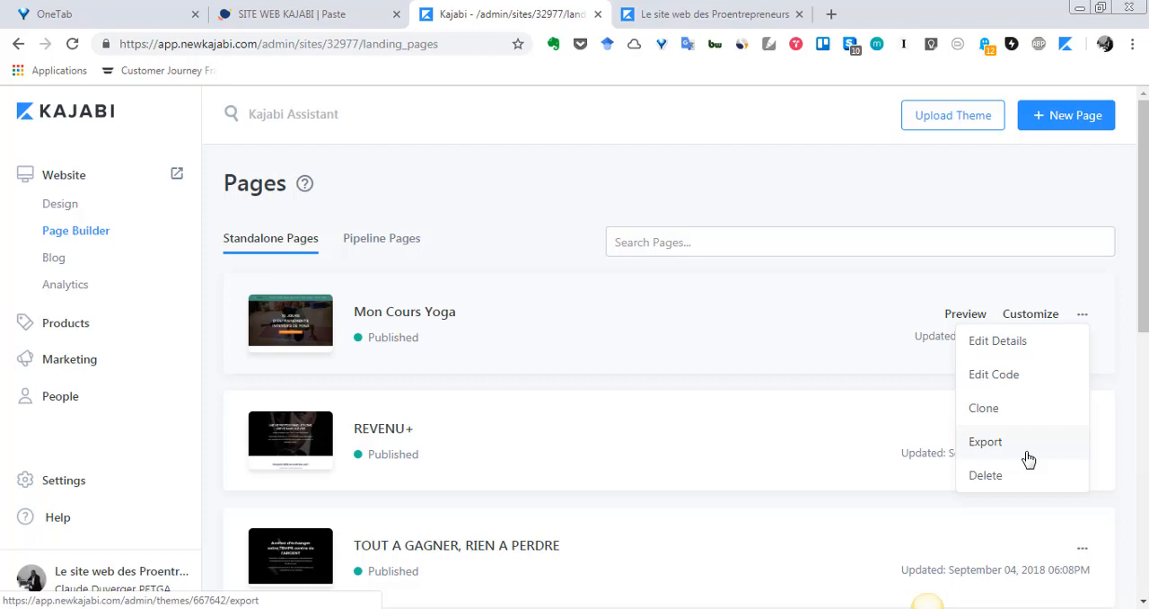
click(1016, 349)
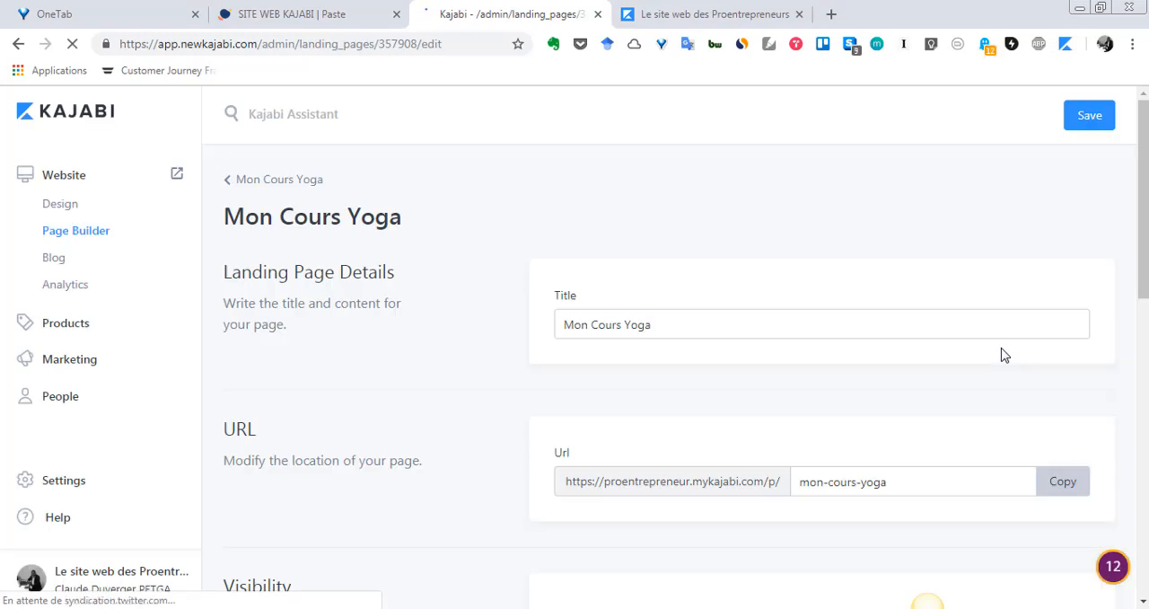
scroll(913, 415, down, 2)
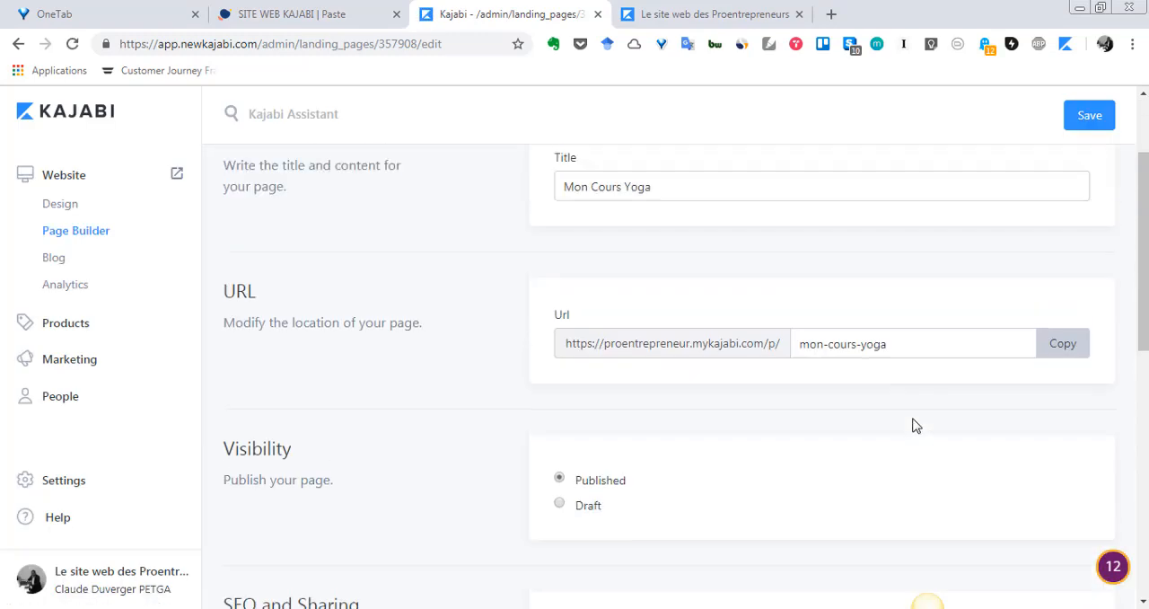
scroll(777, 341, up, 1)
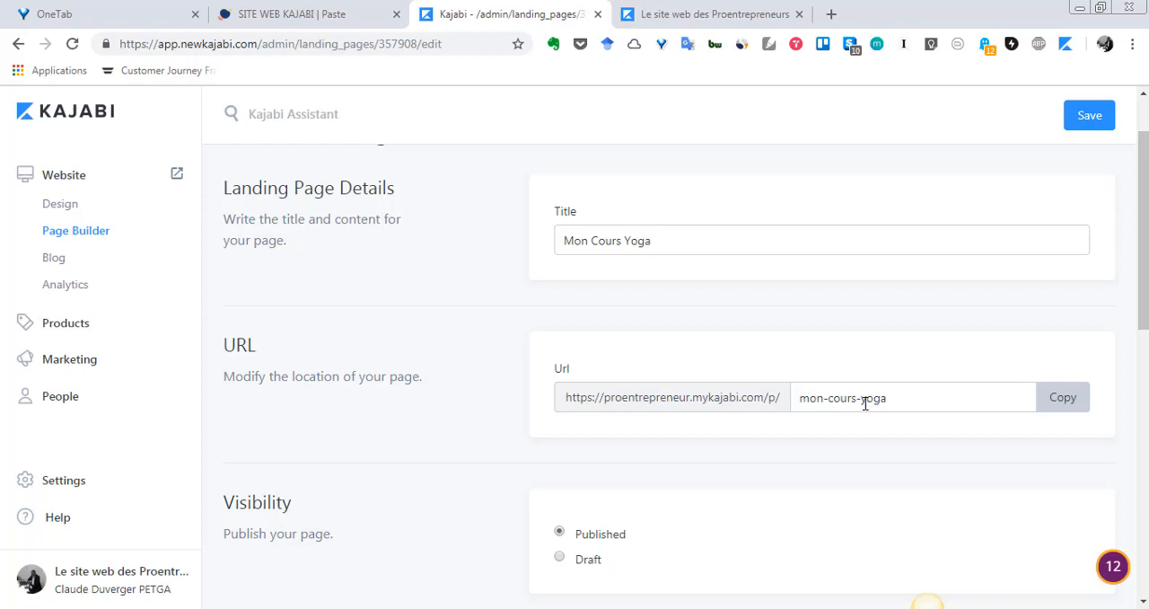
drag(862, 404, 779, 404)
key(BackSpace)
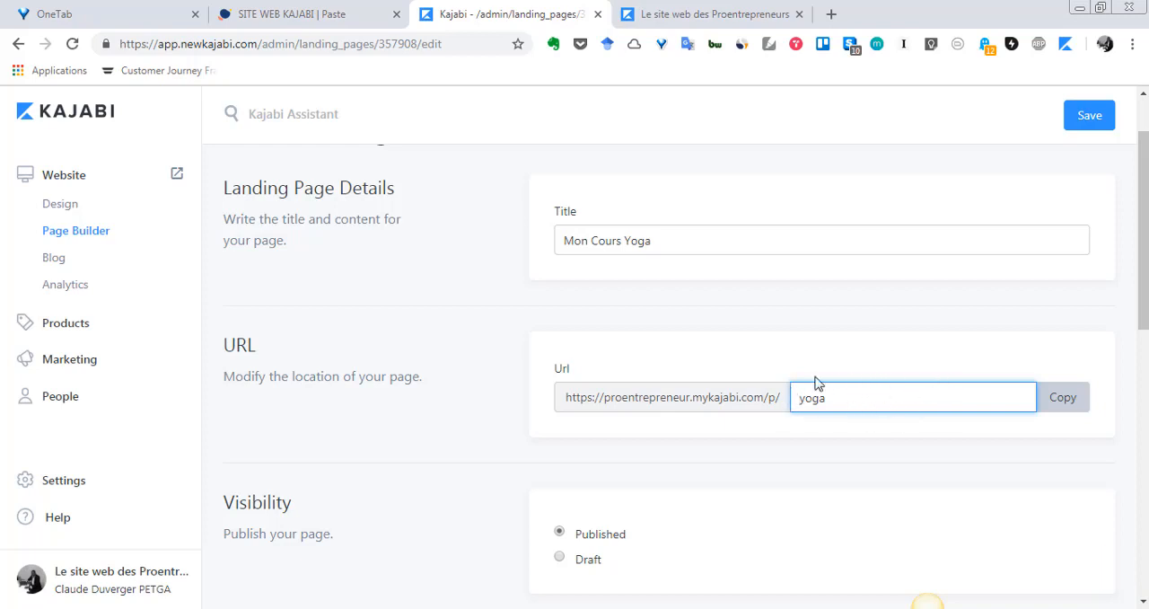
Step: Examine the page's Visibility options and its SEO and Sharing fields, including page title, description and search engine hiding
scroll(781, 368, up, 1)
scroll(698, 349, down, 1)
scroll(616, 250, down, 4)
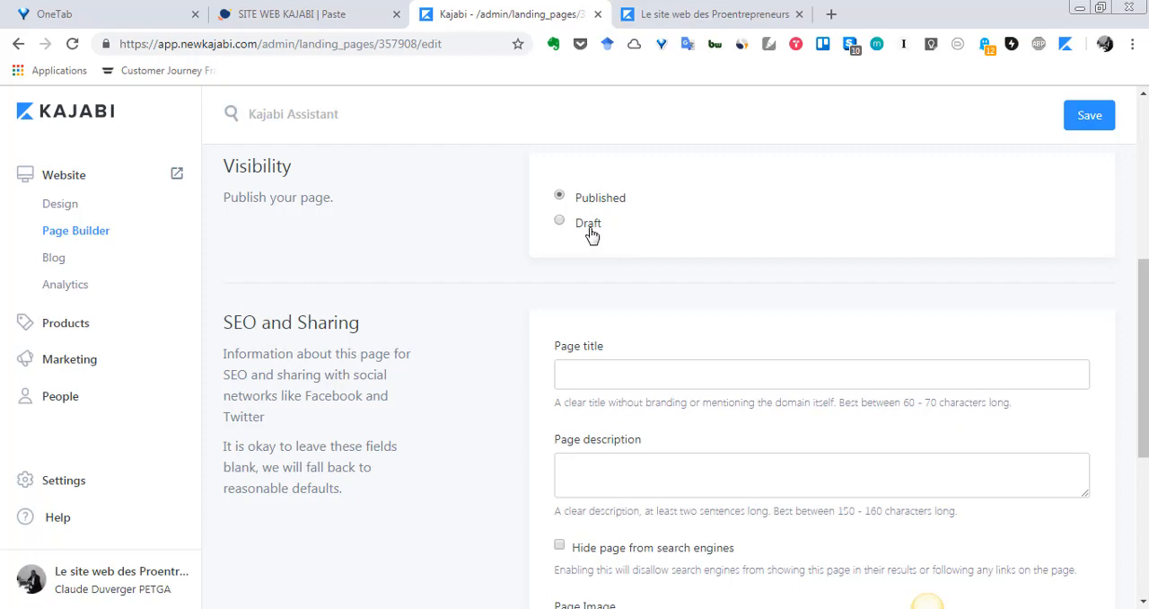
scroll(590, 233, down, 1)
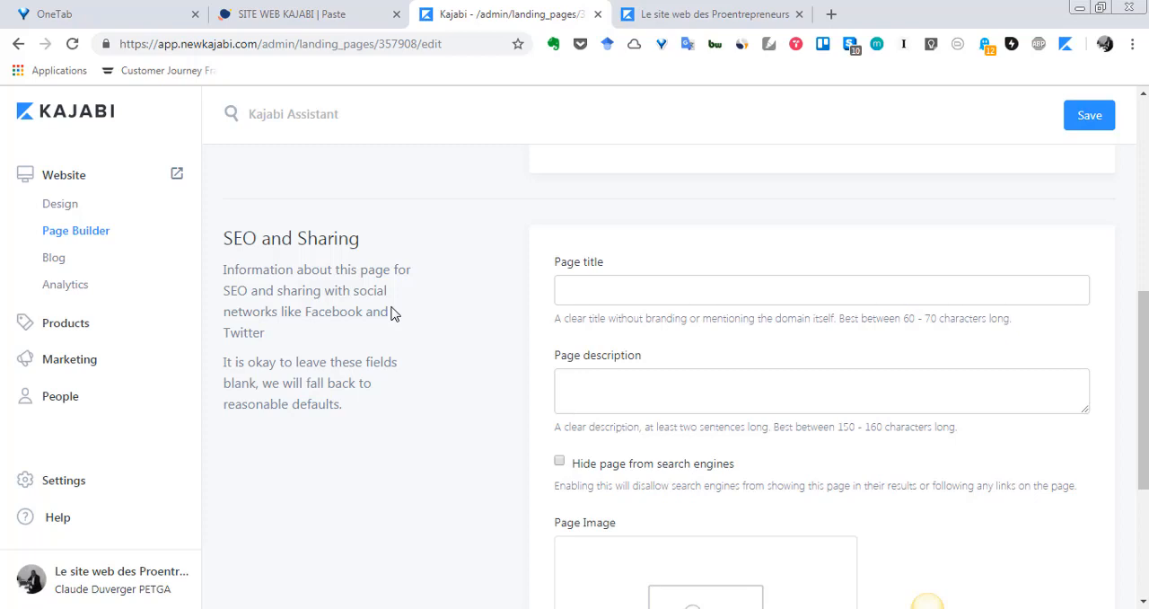
scroll(390, 312, down, 1)
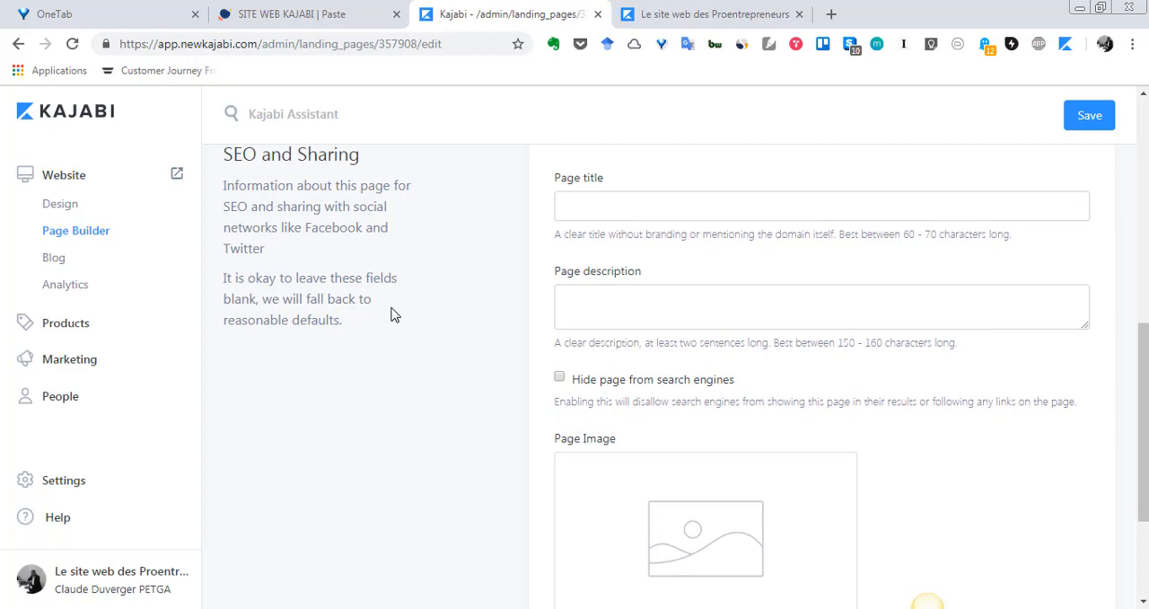
scroll(390, 314, up, 1)
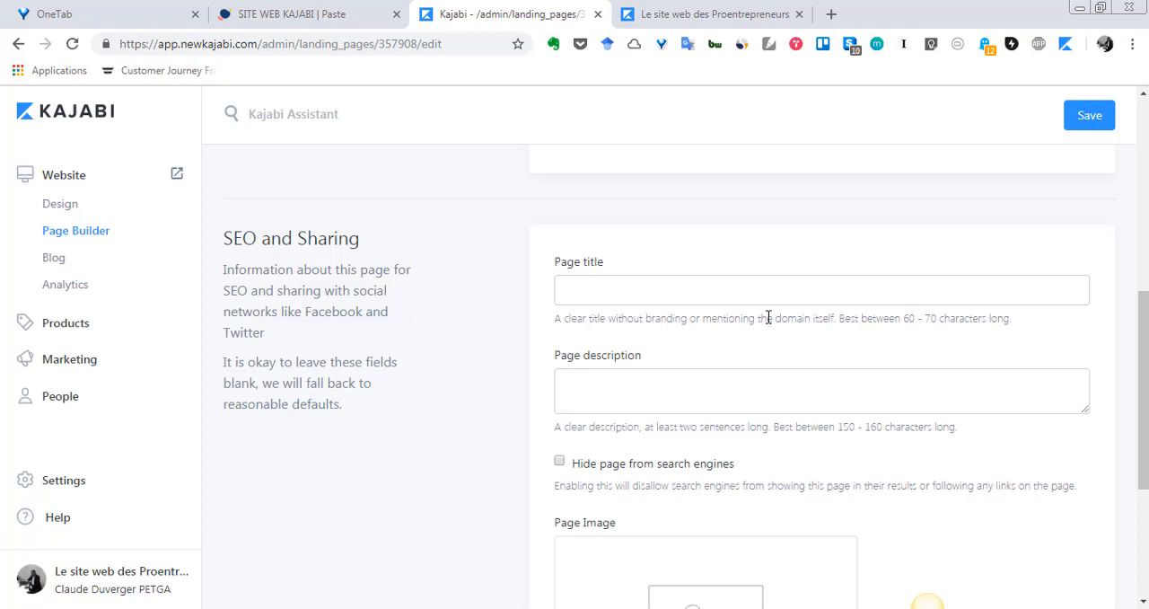
scroll(768, 317, down, 1)
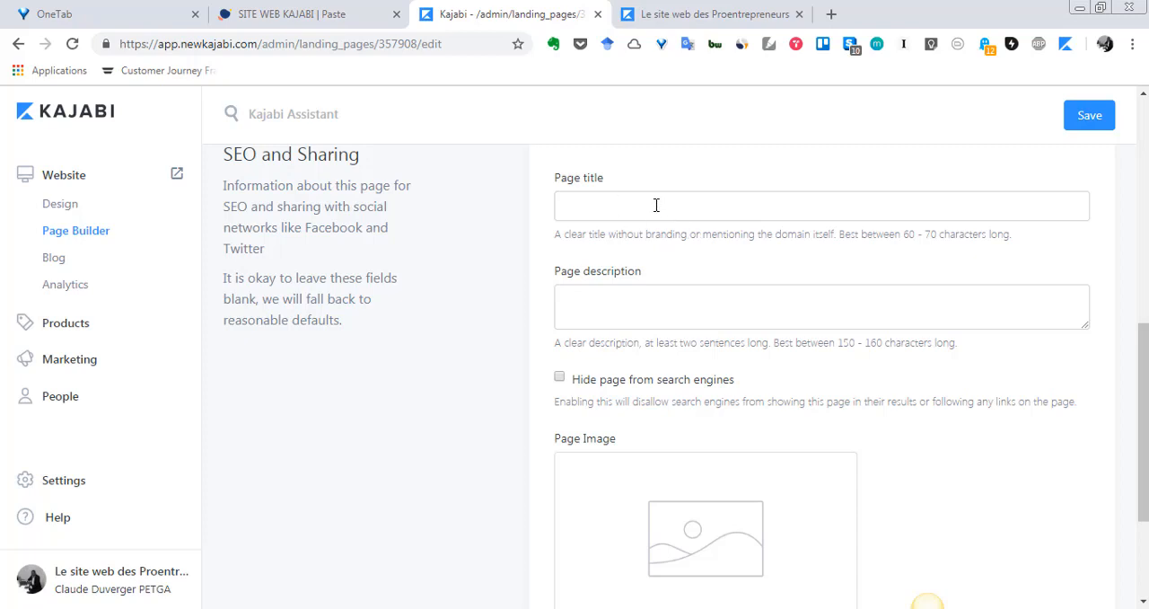
scroll(620, 308, up, 1)
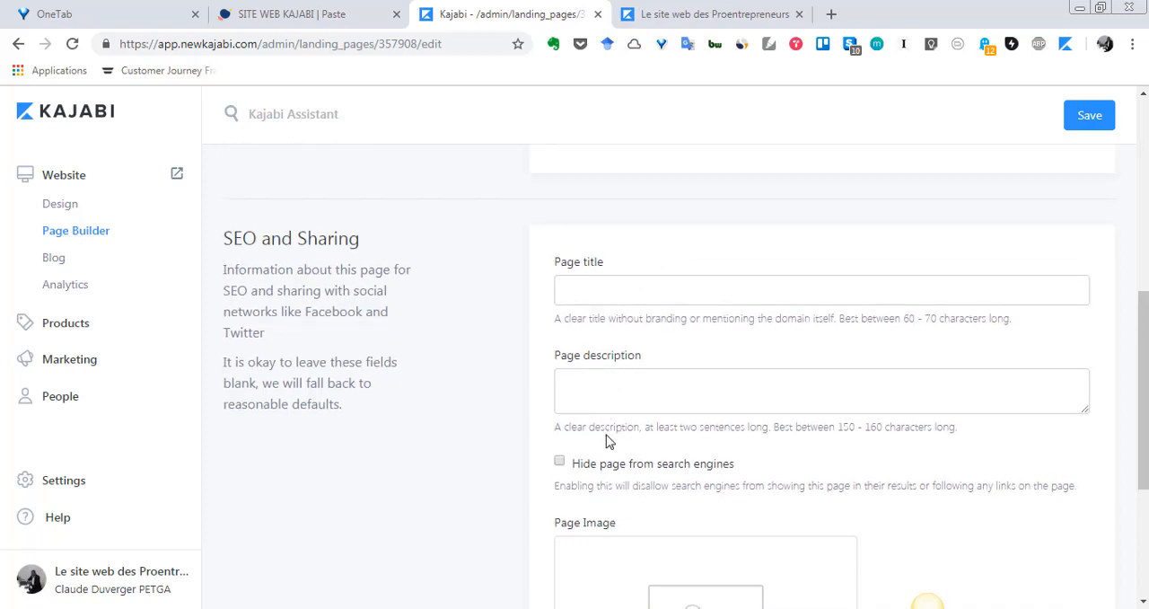
scroll(609, 431, down, 1)
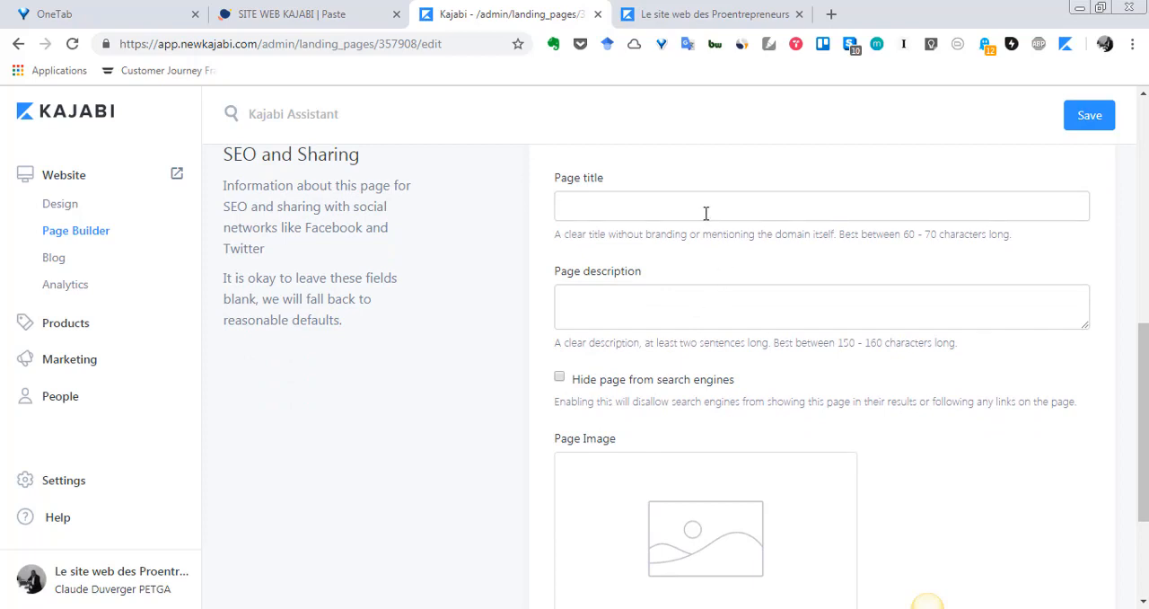
scroll(671, 350, up, 5)
scroll(671, 354, up, 2)
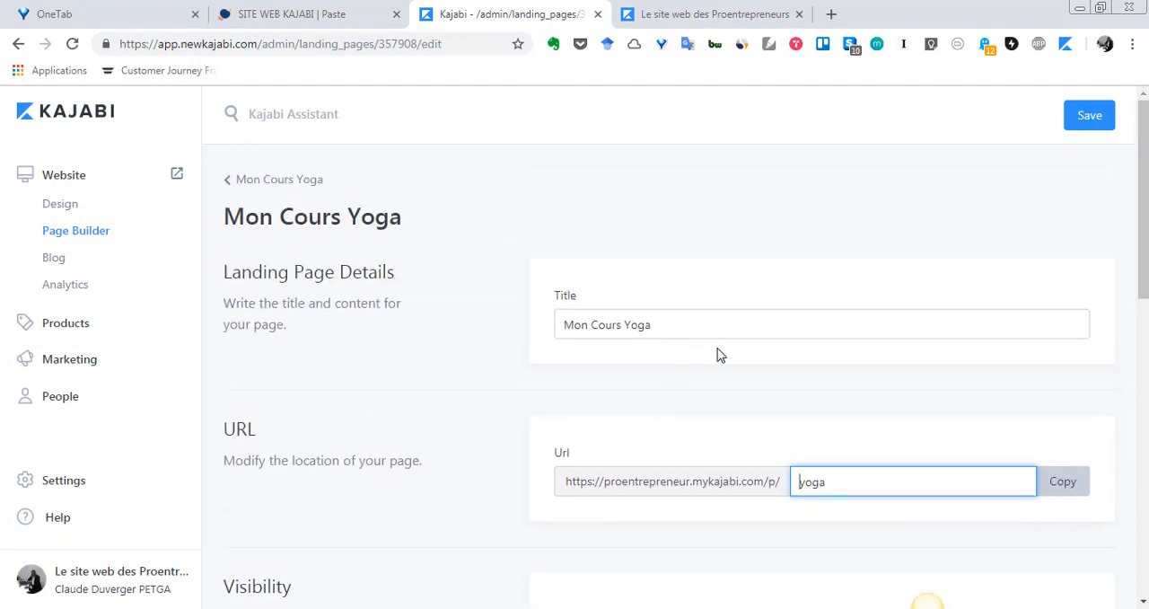
scroll(721, 354, down, 1)
scroll(628, 252, down, 5)
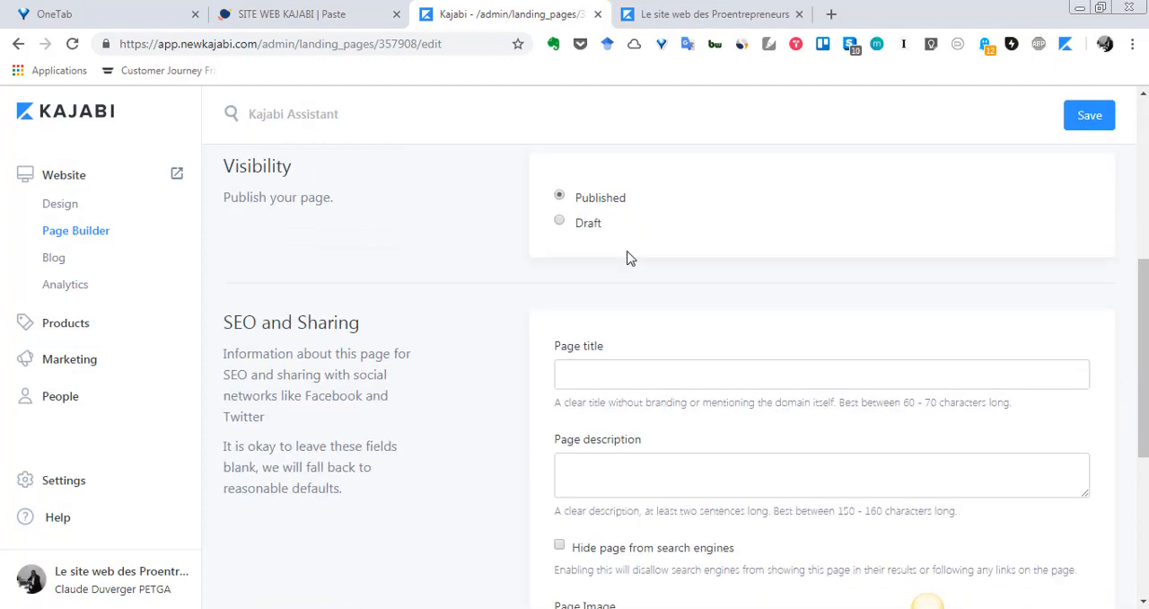
Step: Copy the landing page title "Mon Cours Yoga" into the Page title field under SEO and Sharing
scroll(630, 273, up, 1)
click(649, 298)
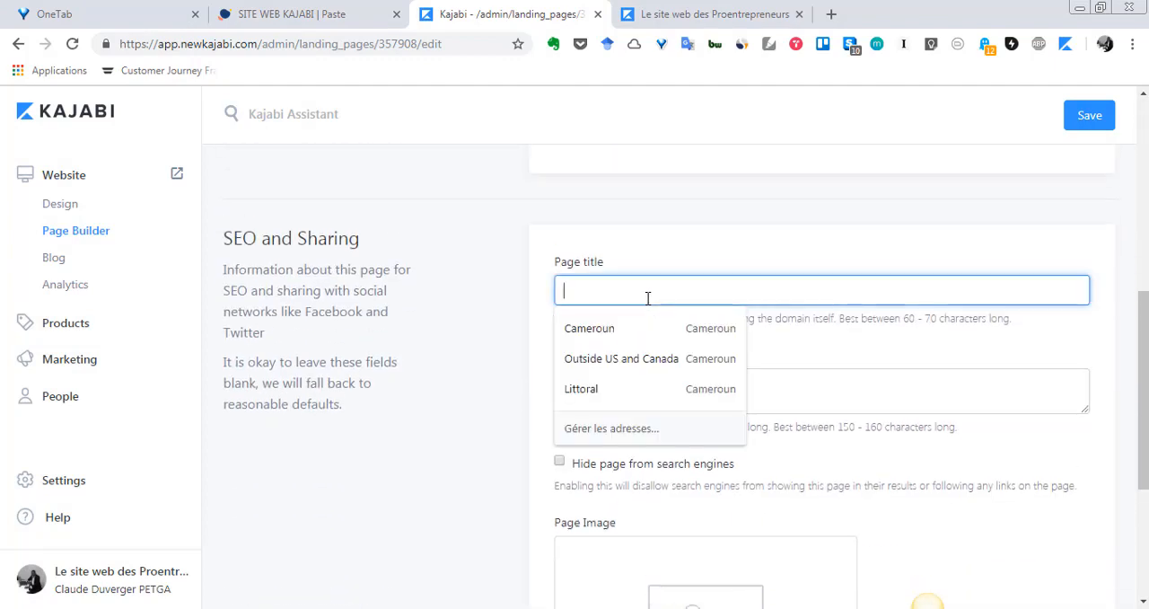
scroll(636, 307, up, 6)
triple_click(585, 327)
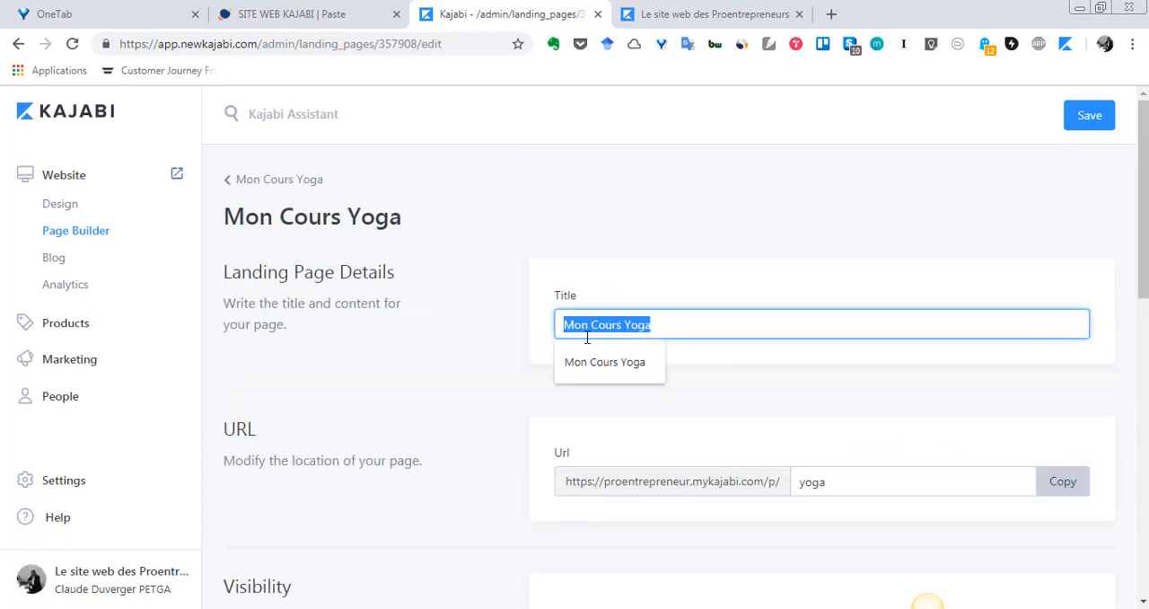
right_click(585, 334)
click(635, 250)
scroll(692, 426, down, 5)
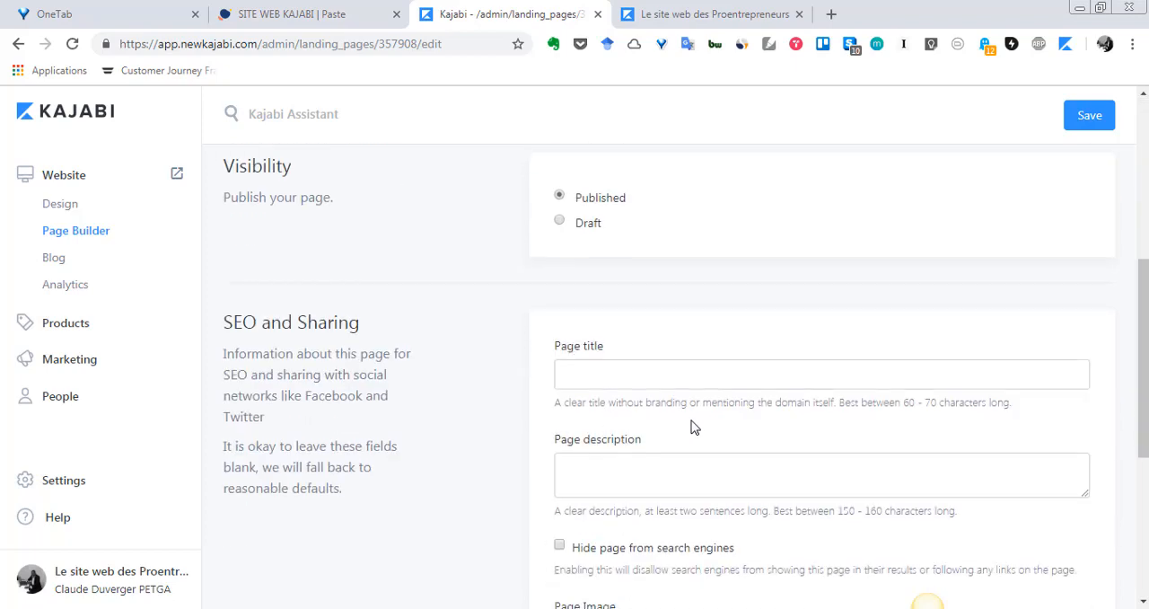
click(684, 373)
right_click(687, 373)
click(723, 163)
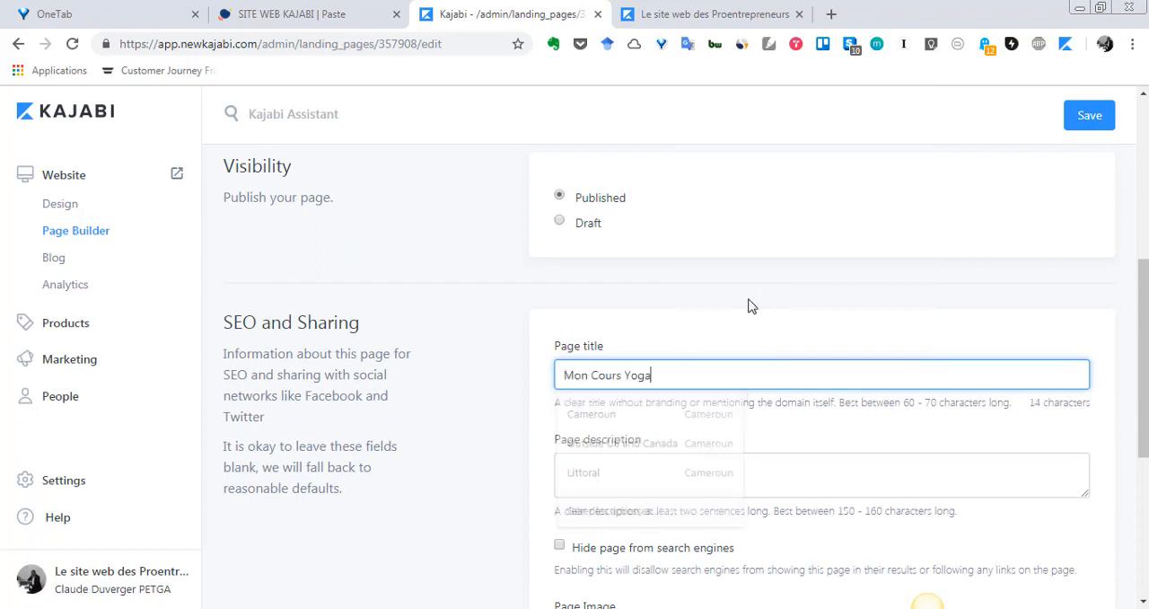
Step: Check the page description and page image settings, leaving them empty, and save the landing page details
click(761, 487)
scroll(754, 485, down, 4)
scroll(608, 401, up, 6)
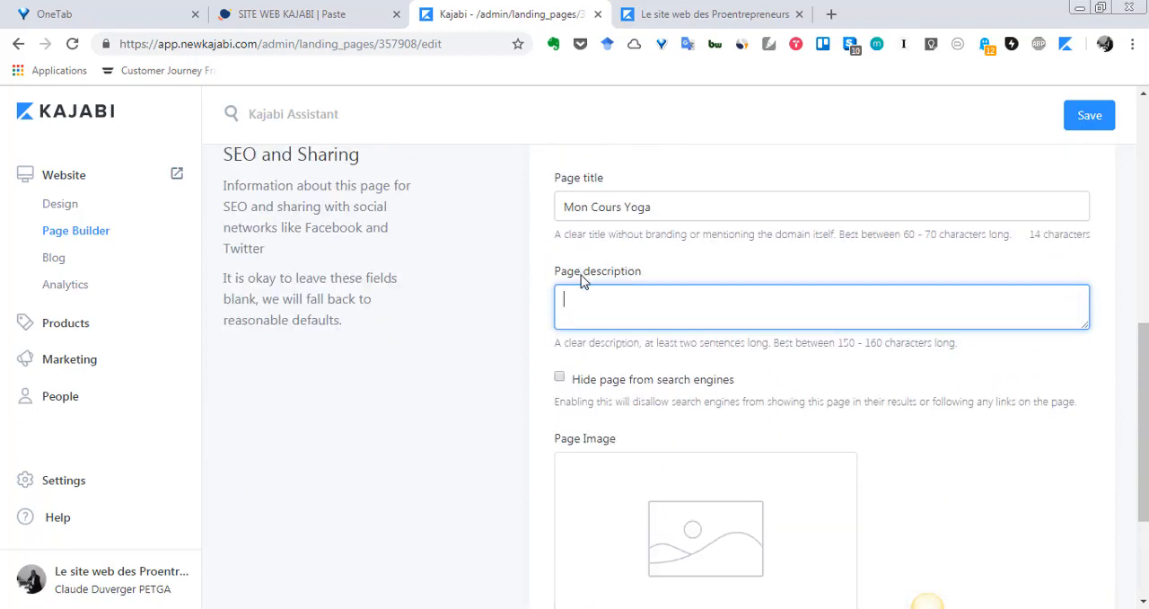
scroll(580, 278, down, 2)
scroll(580, 287, down, 1)
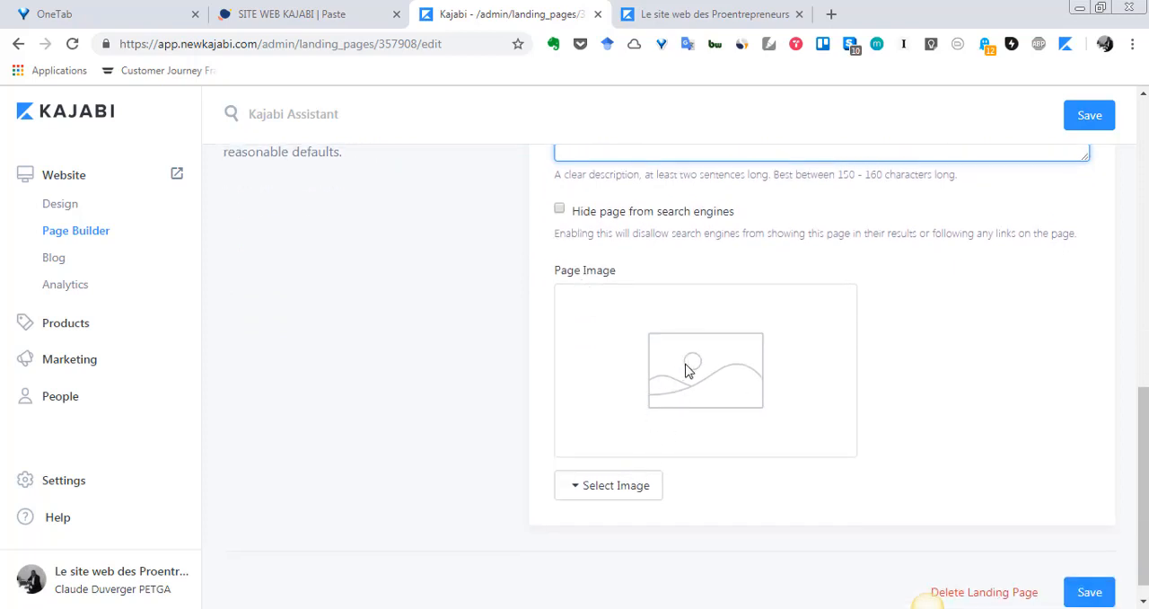
scroll(716, 436, up, 2)
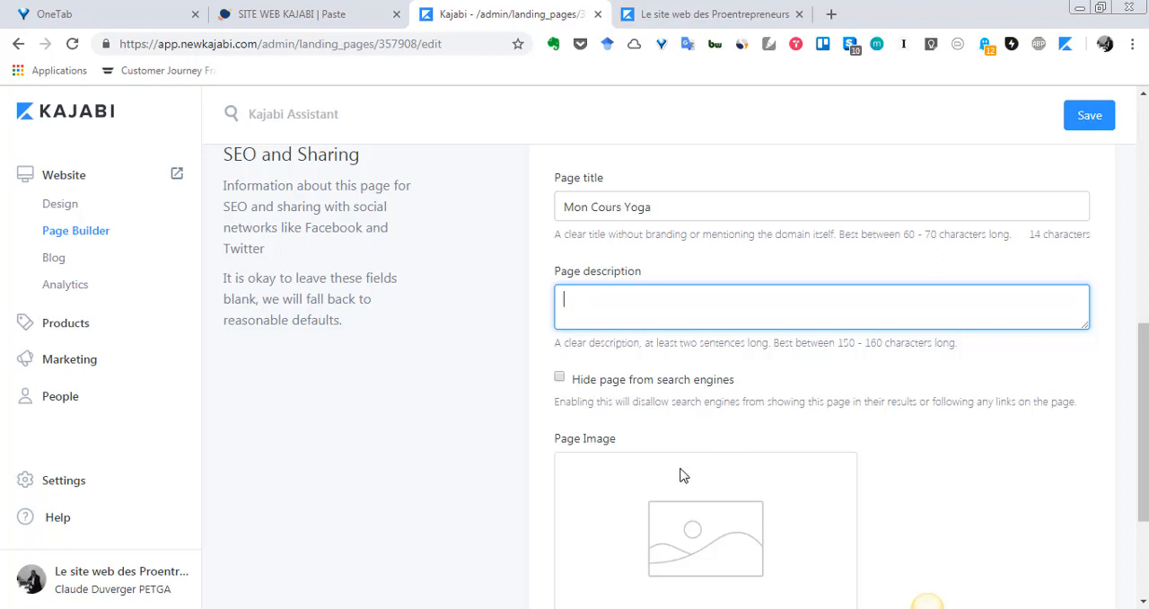
scroll(679, 474, up, 7)
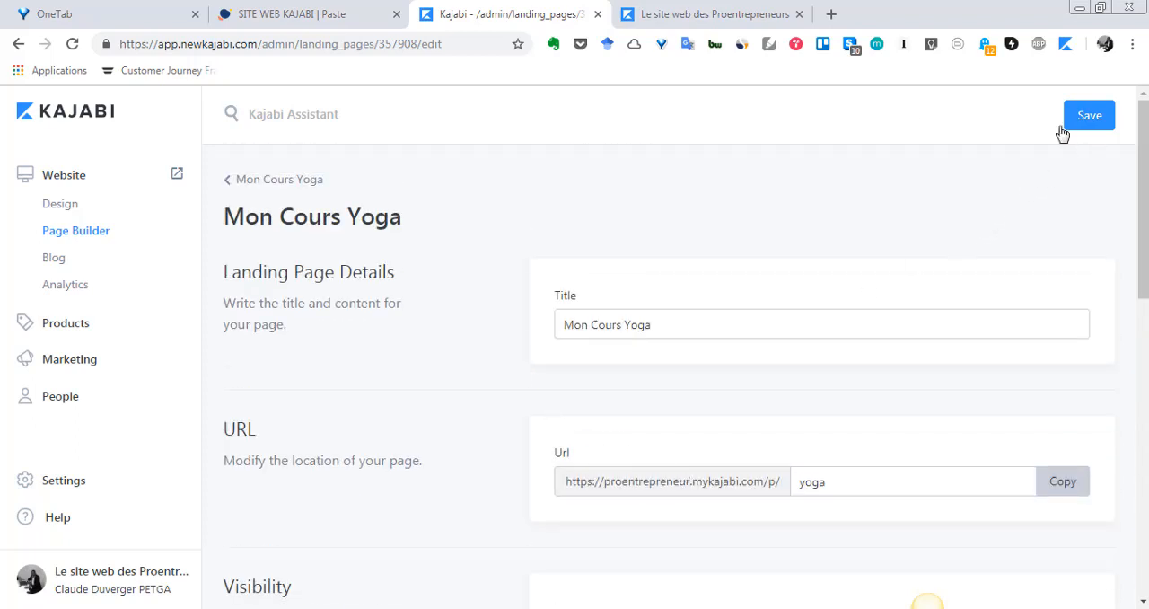
click(1090, 133)
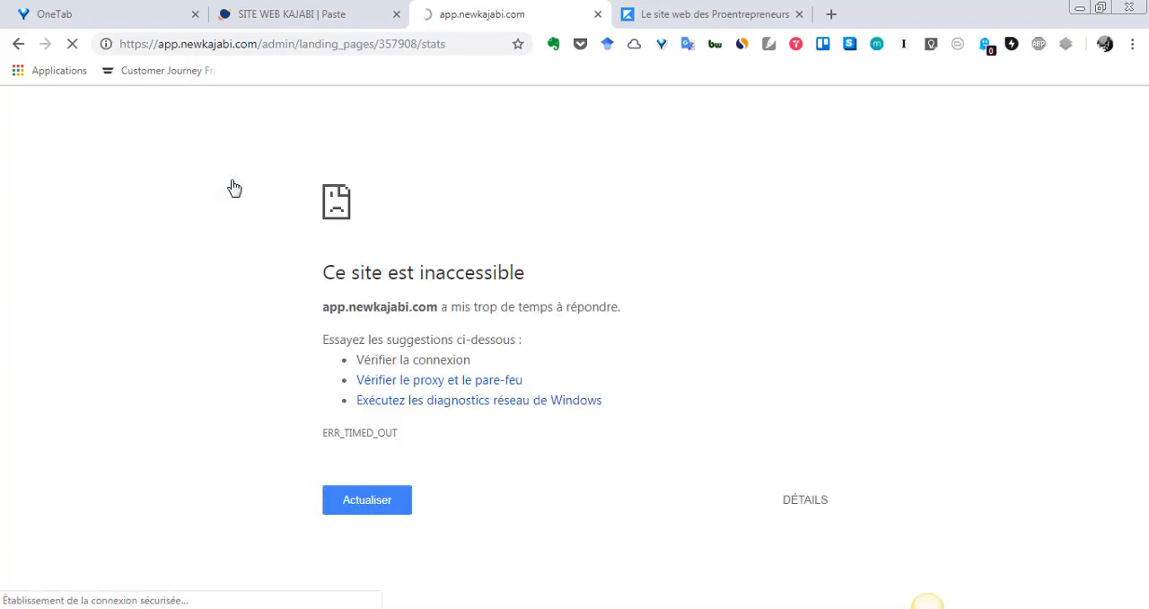
Step: Leave the Mon Cours Yoga details and return to the list of standalone pages in the Page Builder
click(388, 513)
click(18, 44)
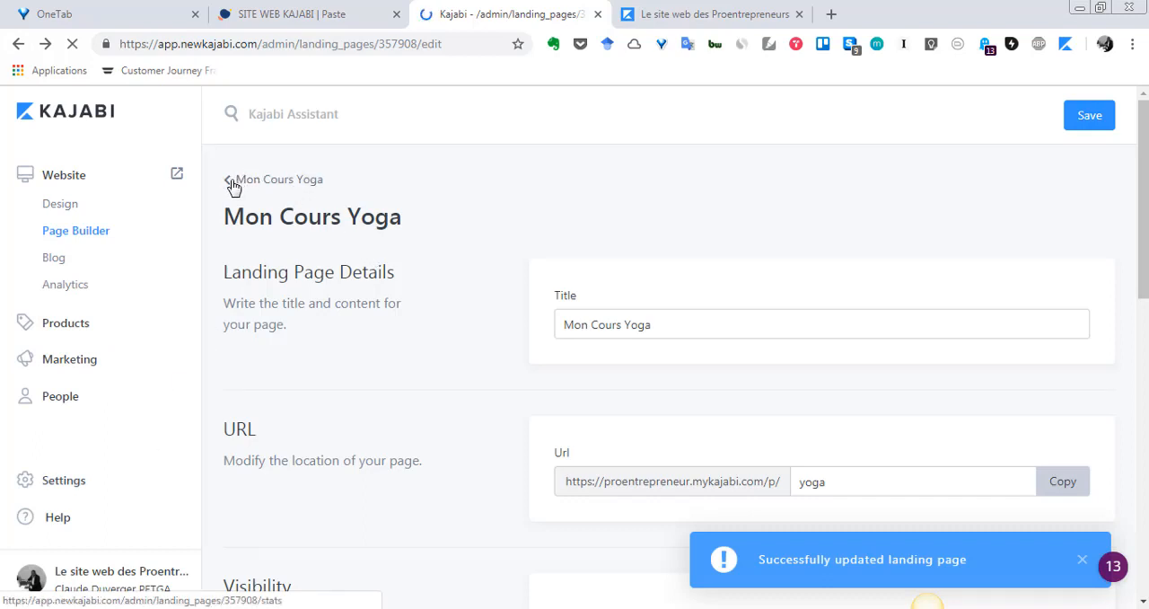
click(102, 236)
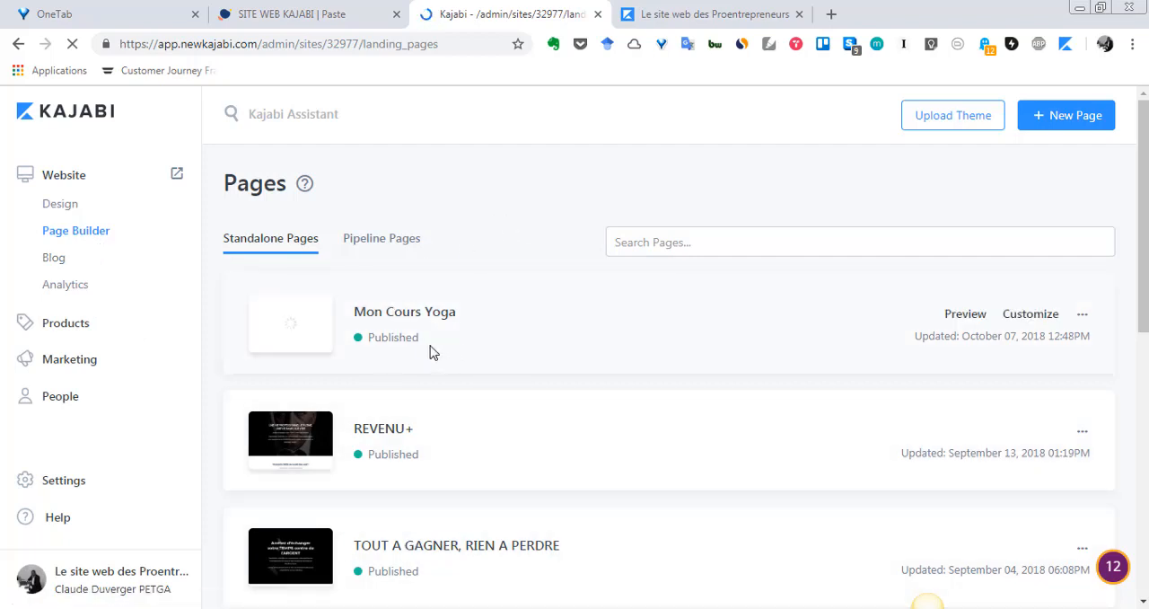
scroll(389, 352, down, 1)
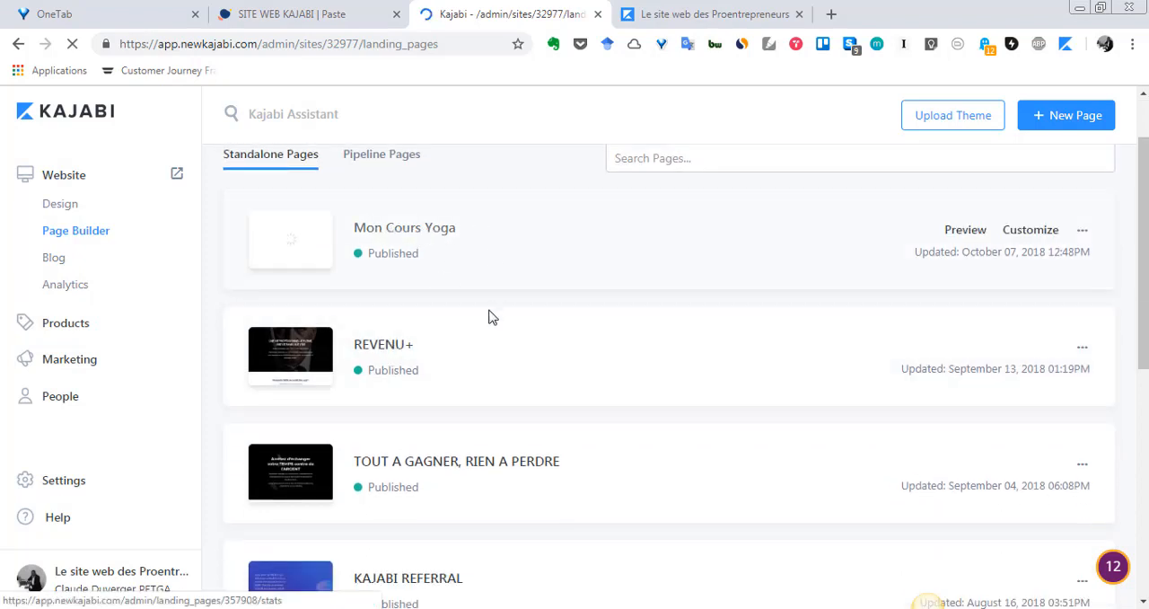
scroll(483, 329, up, 1)
Step: Examine the live site's homepage and the list of standalone pages that could replace it
click(720, 9)
scroll(620, 323, down, 2)
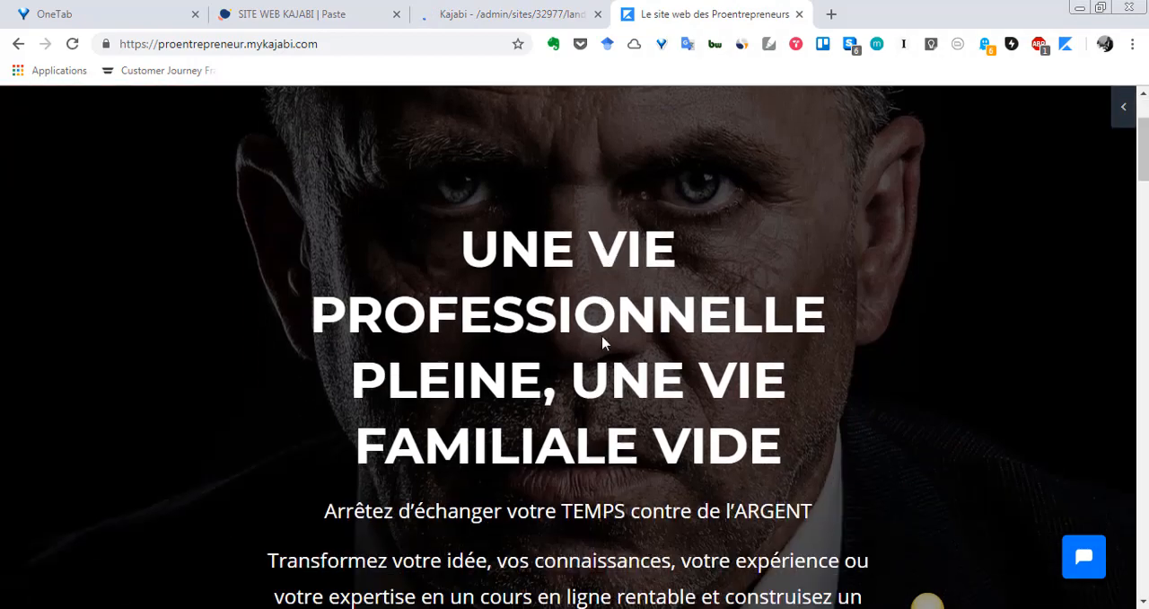
scroll(598, 341, up, 2)
click(542, 11)
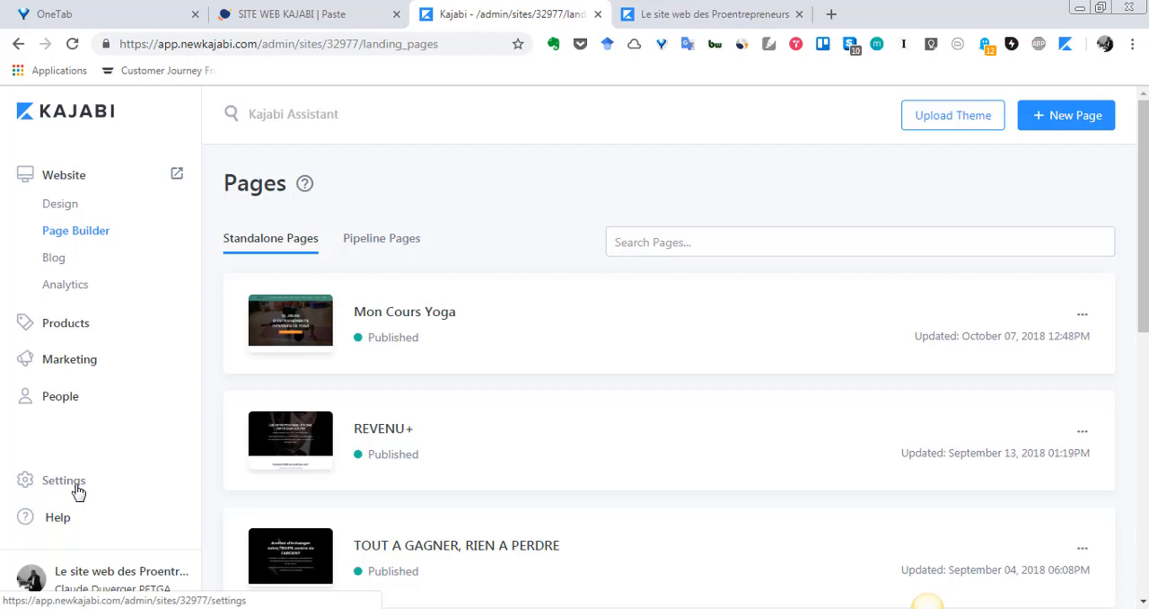
scroll(559, 308, down, 4)
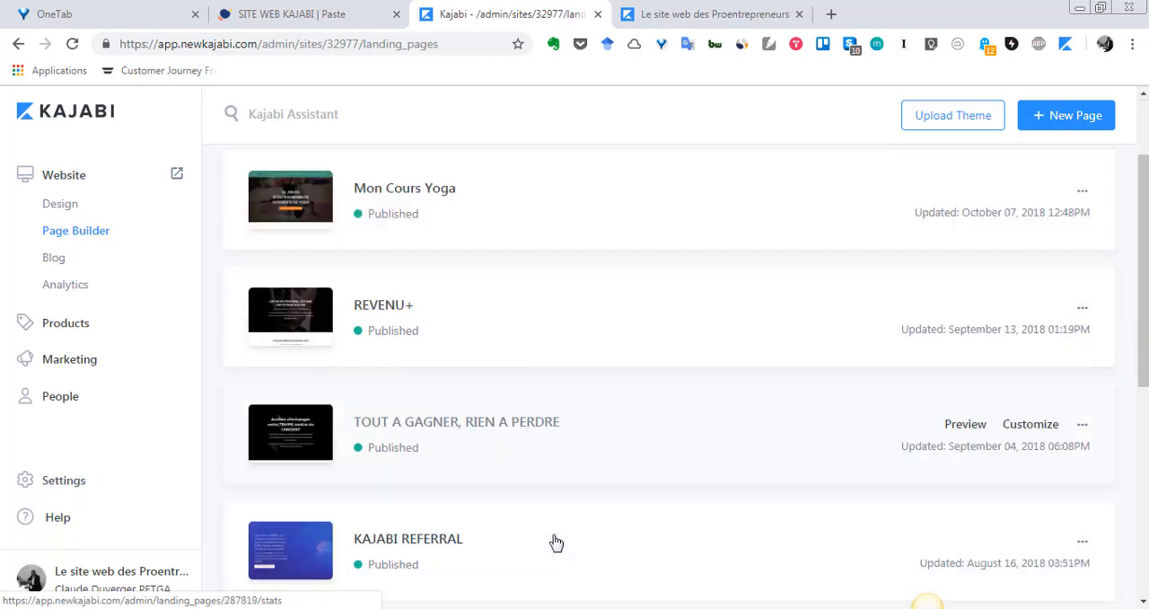
scroll(585, 293, up, 4)
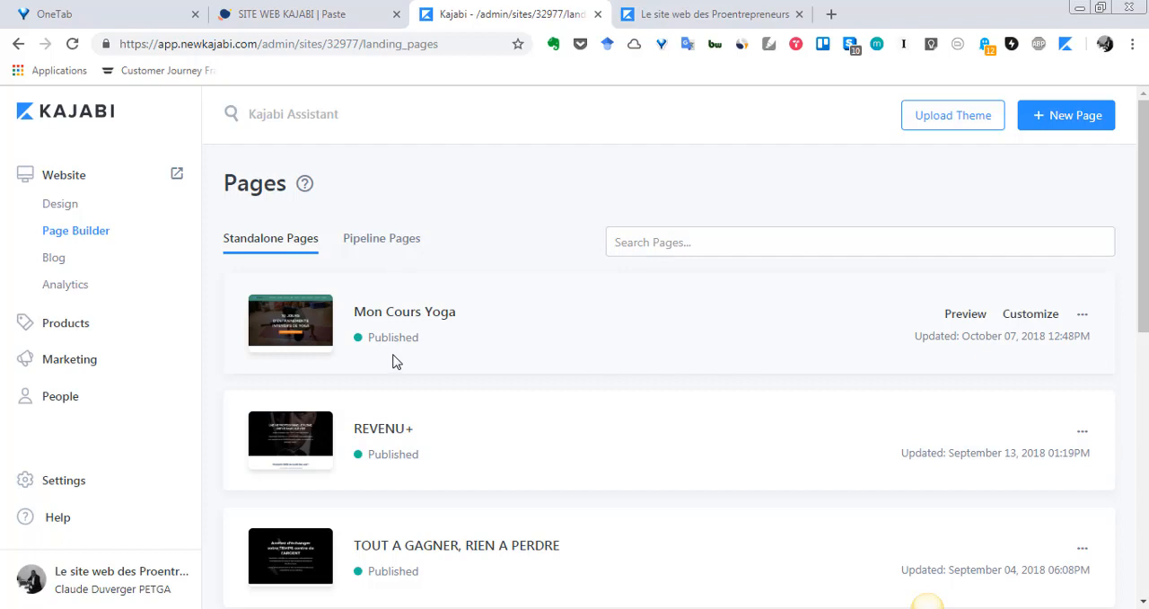
Step: Open Site Details in the site settings and go to its Homepage section
click(50, 486)
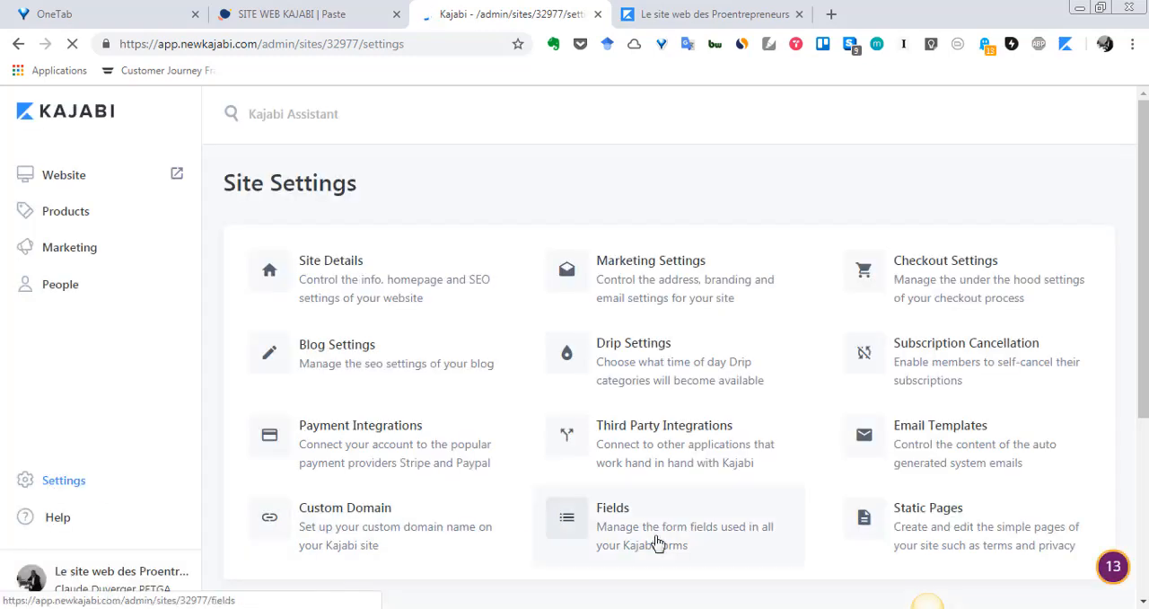
scroll(672, 547, down, 1)
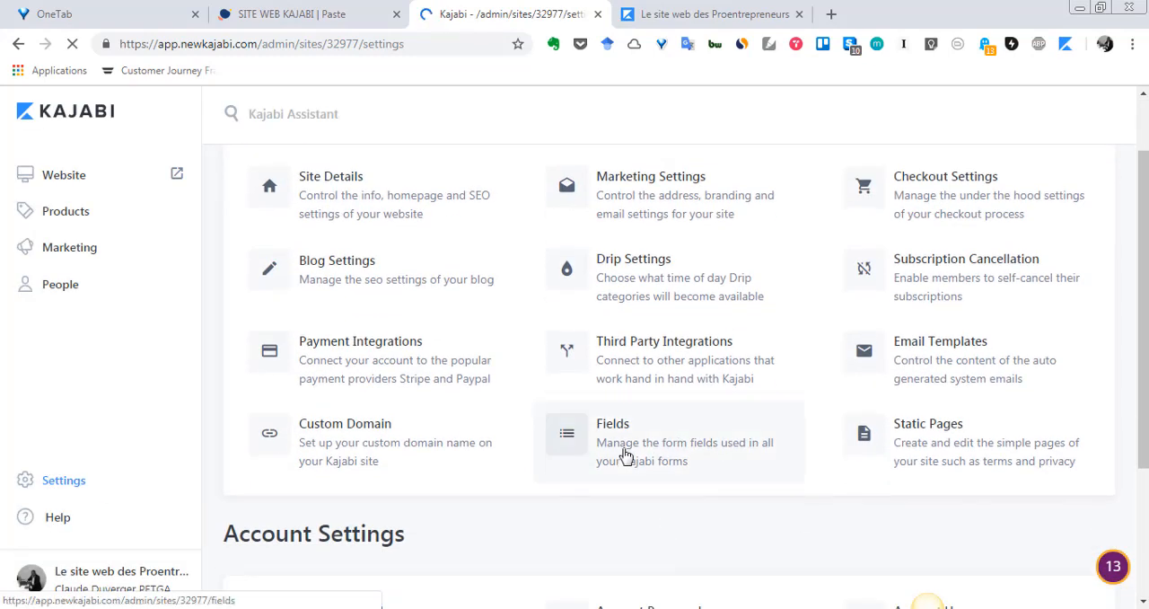
click(341, 193)
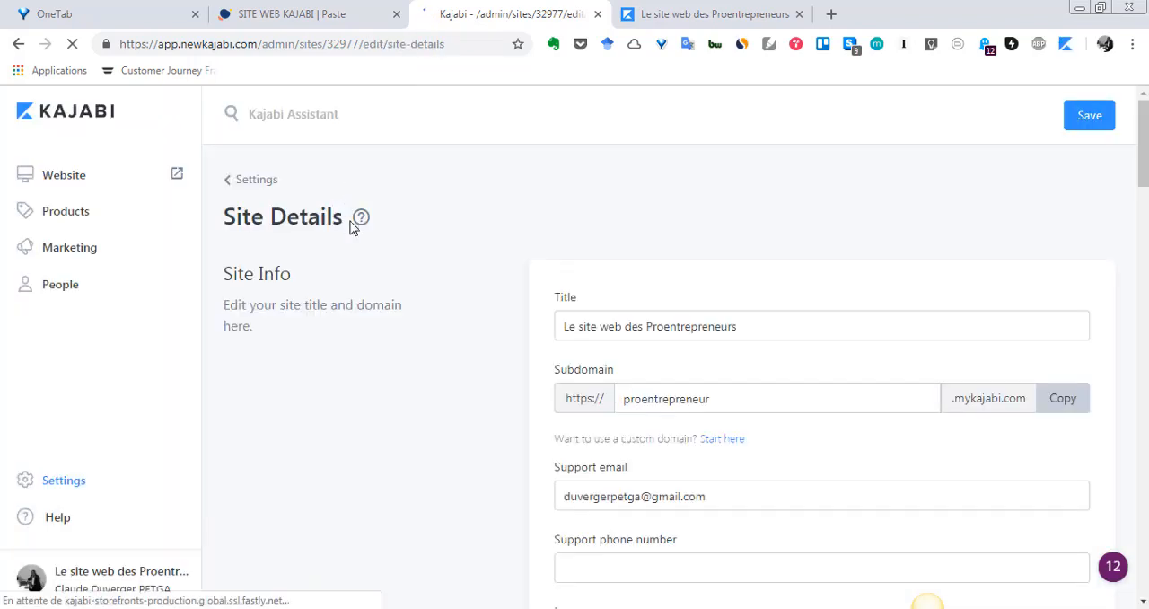
scroll(395, 374, down, 3)
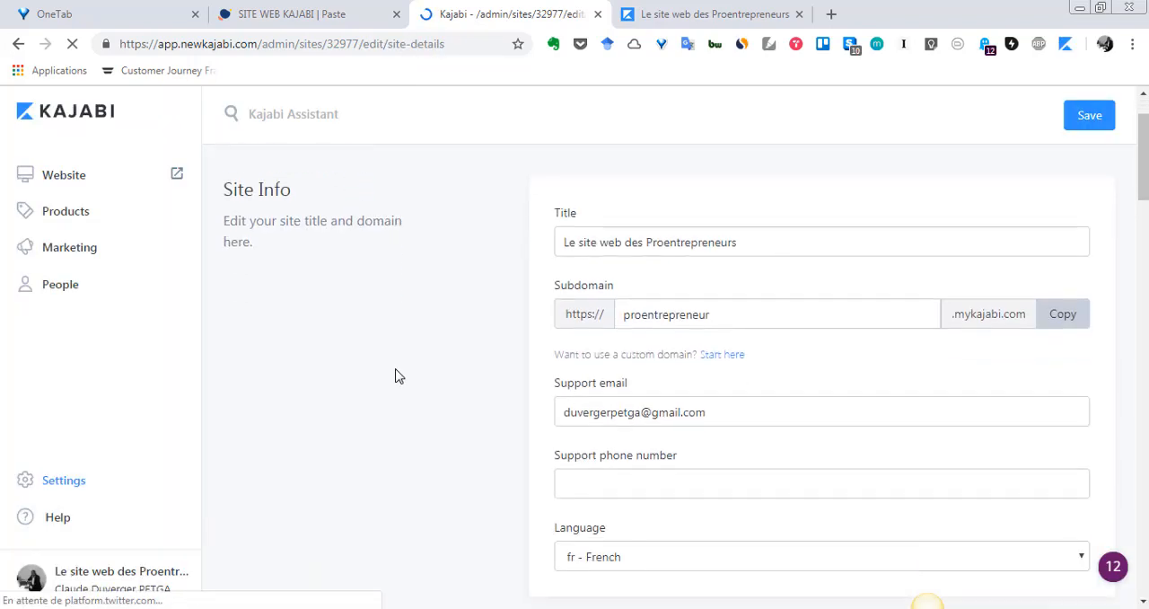
scroll(399, 376, down, 2)
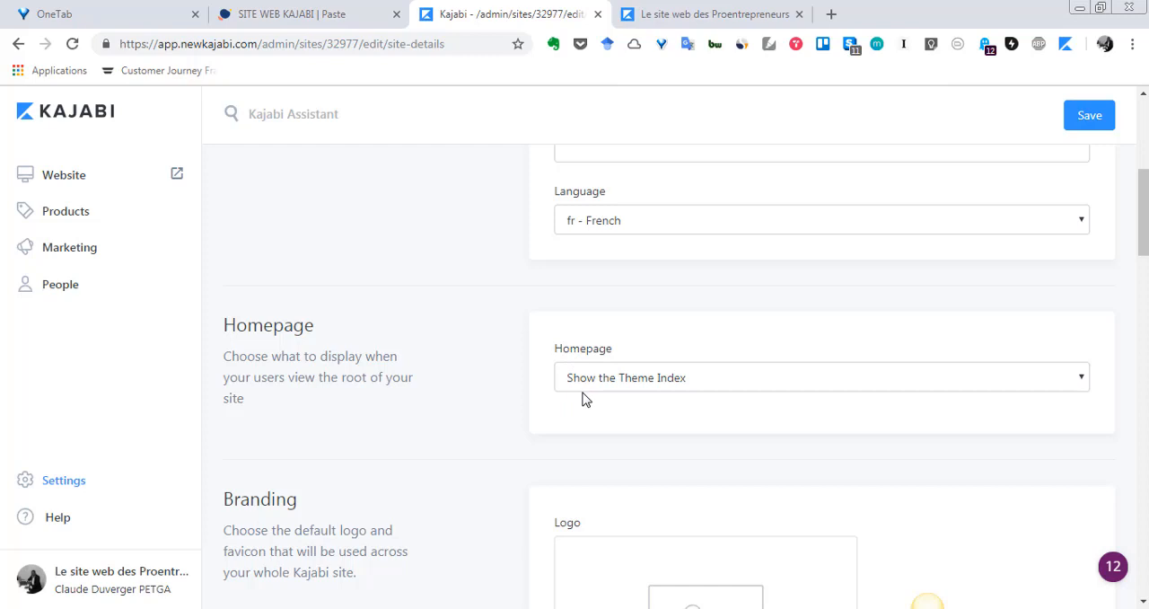
scroll(1095, 438, down, 1)
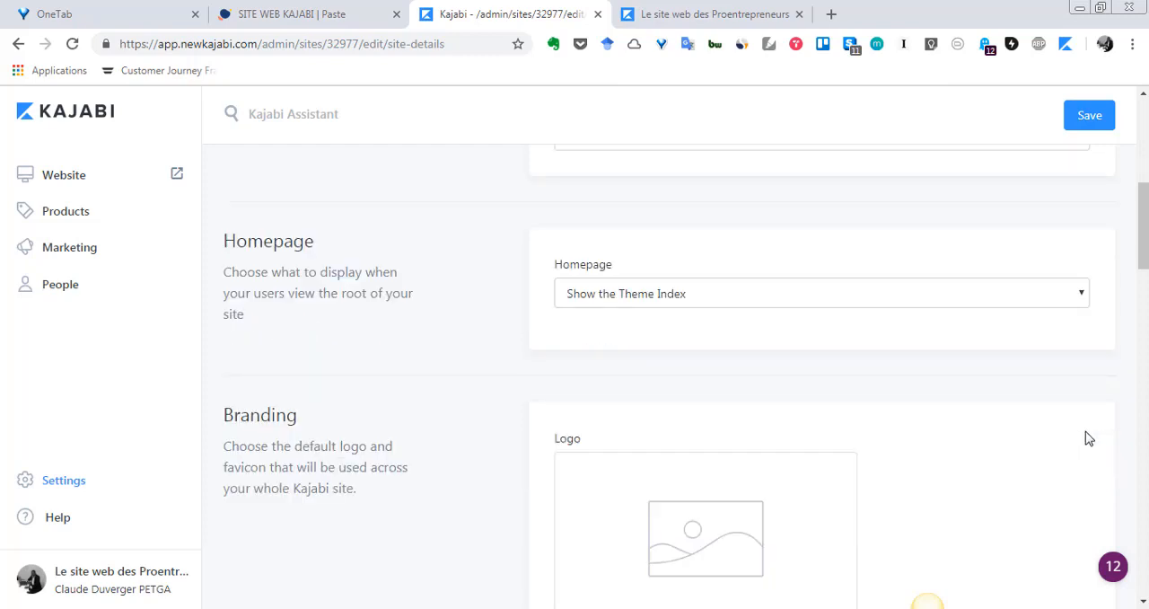
Step: Set the Homepage to Show a Landing Page, pick Mon Cours Yoga as the landing page, and save the site details
click(1071, 298)
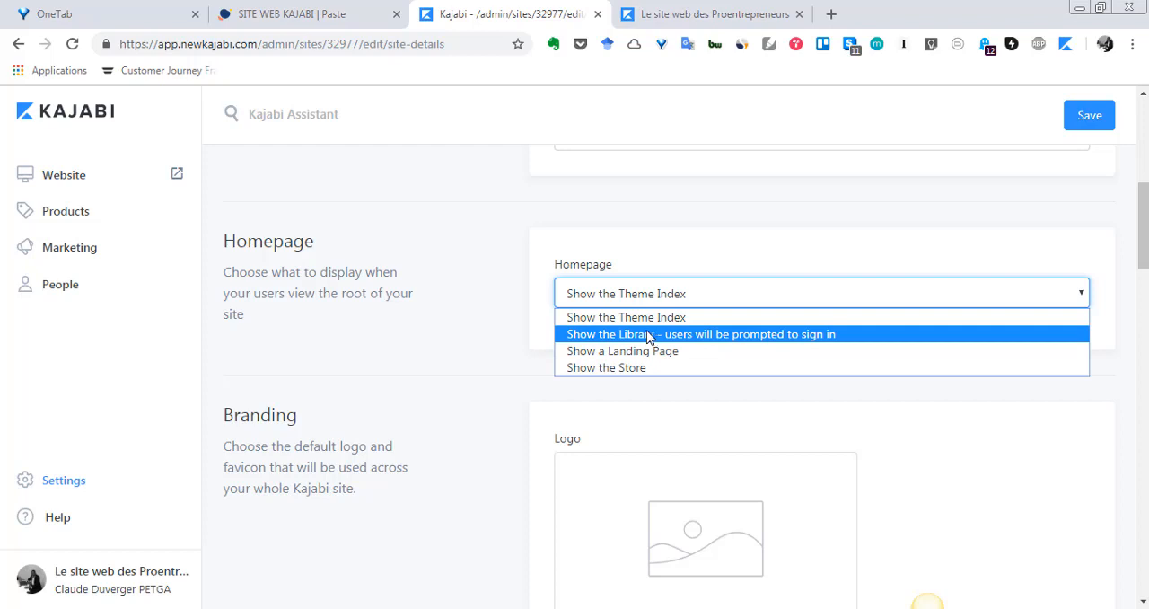
click(641, 351)
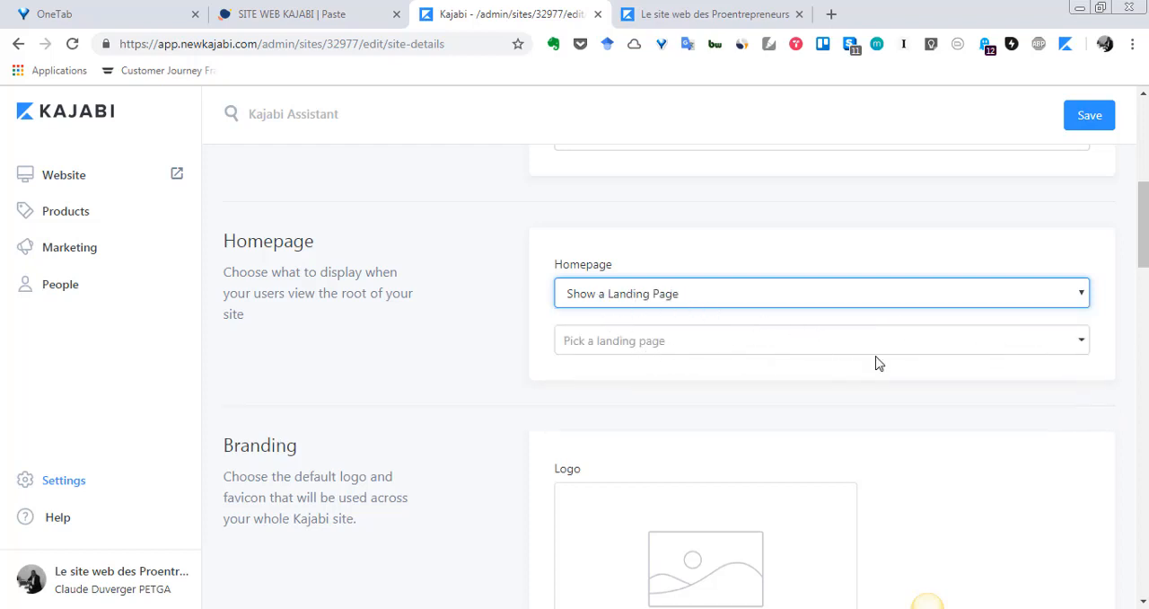
click(831, 352)
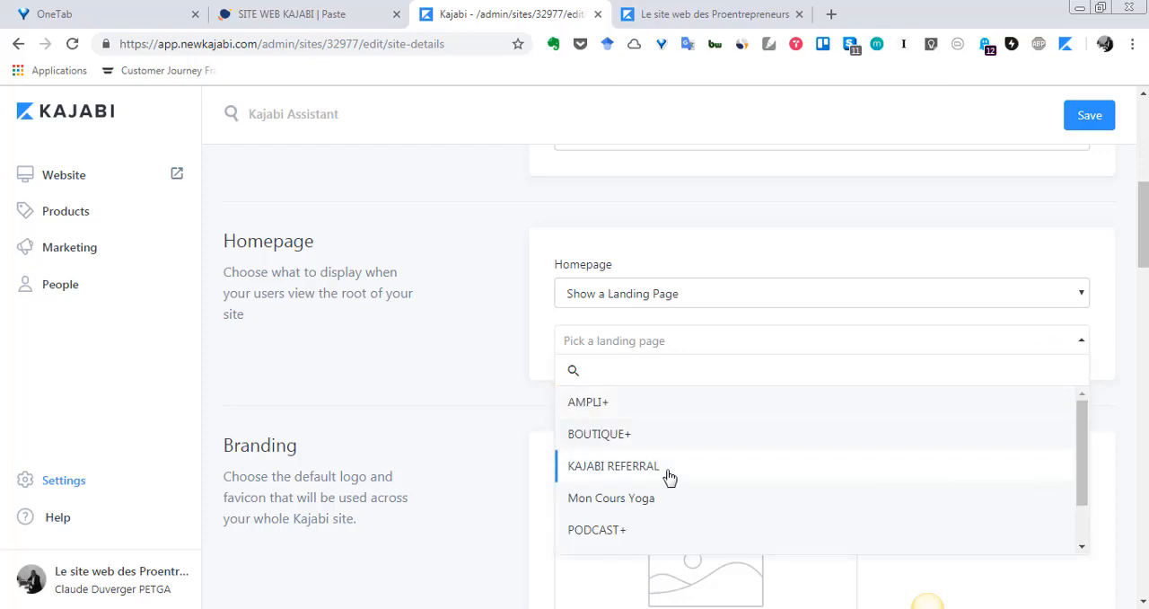
click(650, 499)
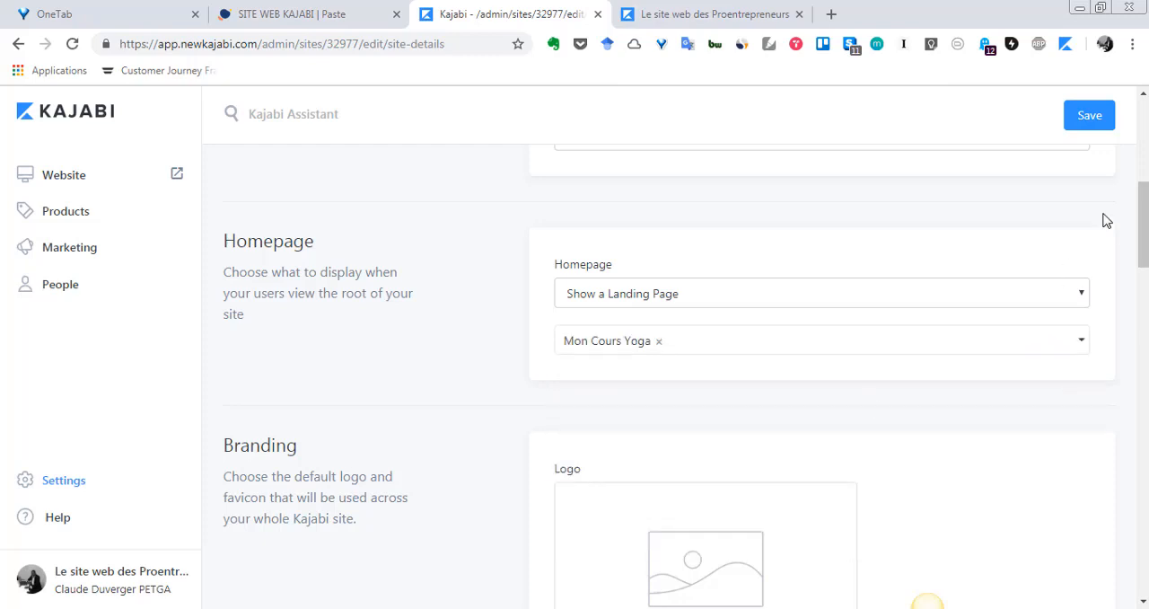
click(1101, 131)
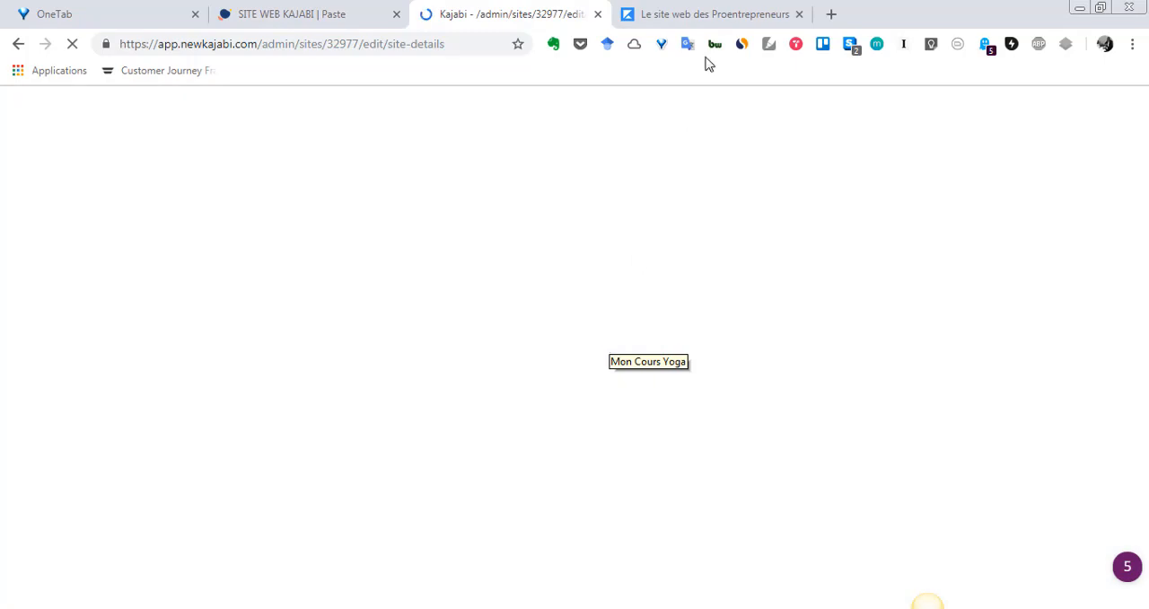
Step: Reload the live site and check which page is displayed as the homepage
click(698, 9)
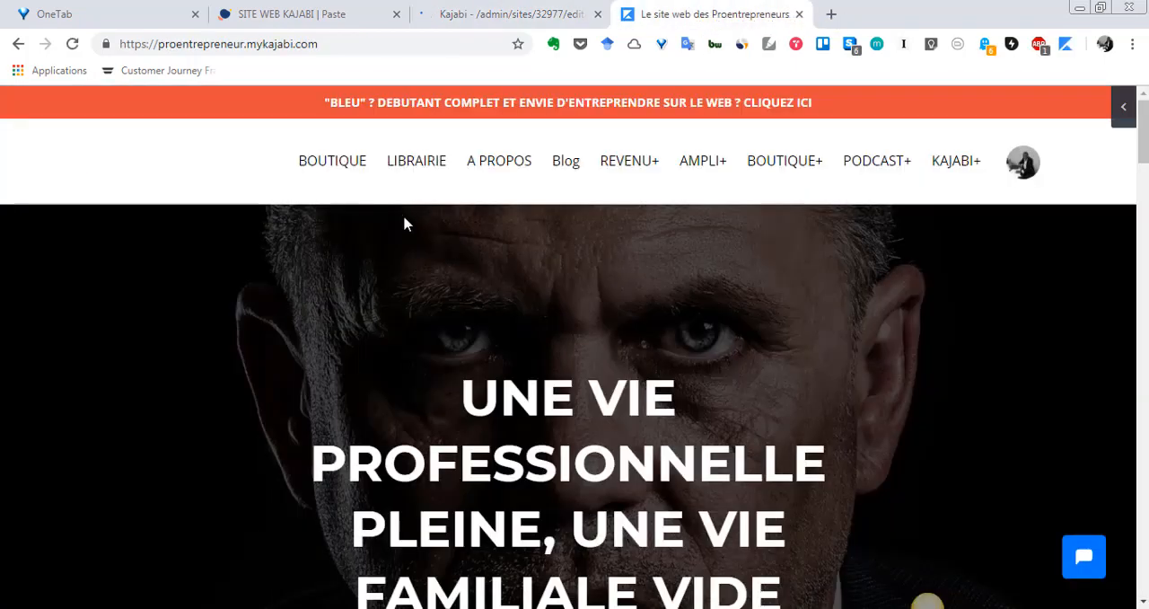
click(72, 44)
click(72, 44)
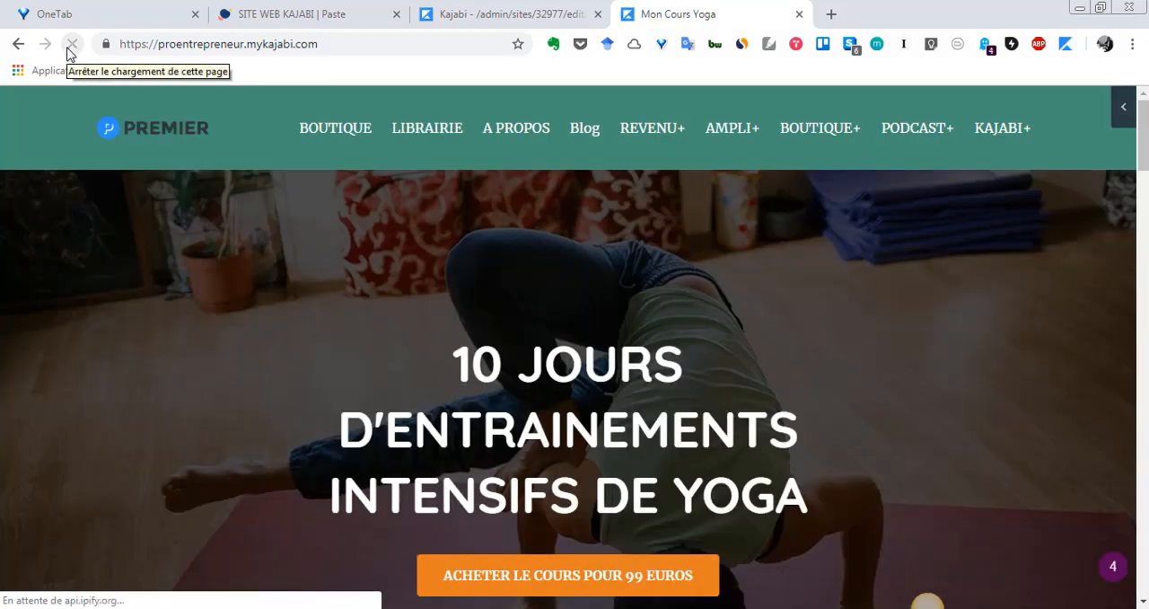
scroll(711, 375, down, 20)
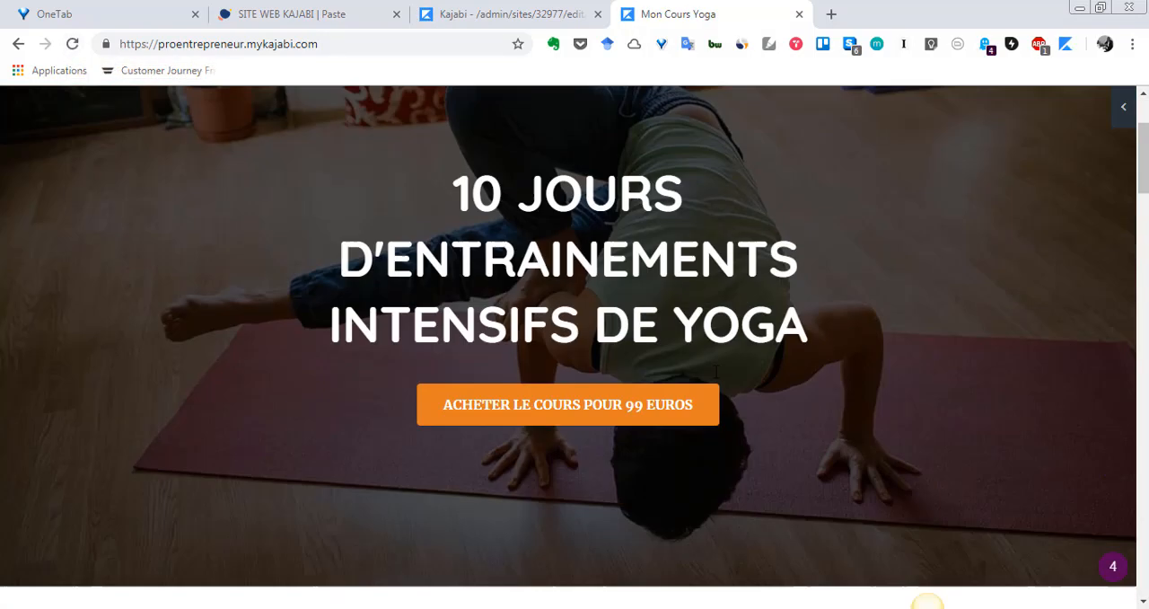
scroll(711, 377, up, 20)
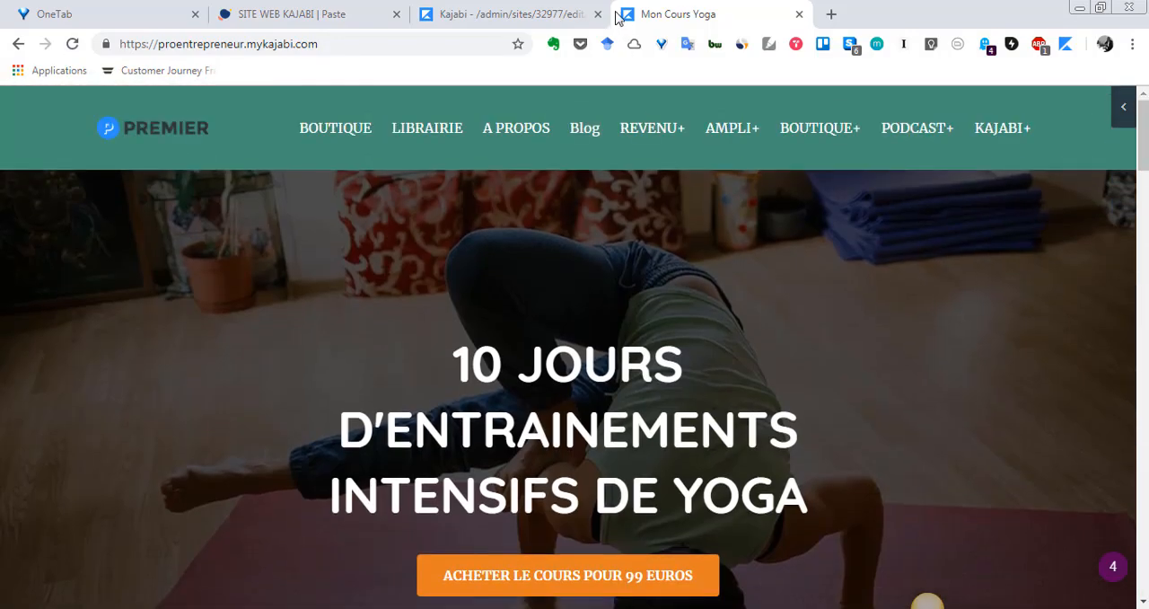
Step: Set the Homepage back to Show the Theme Index, save the site details, and check the reloaded live site
click(534, 12)
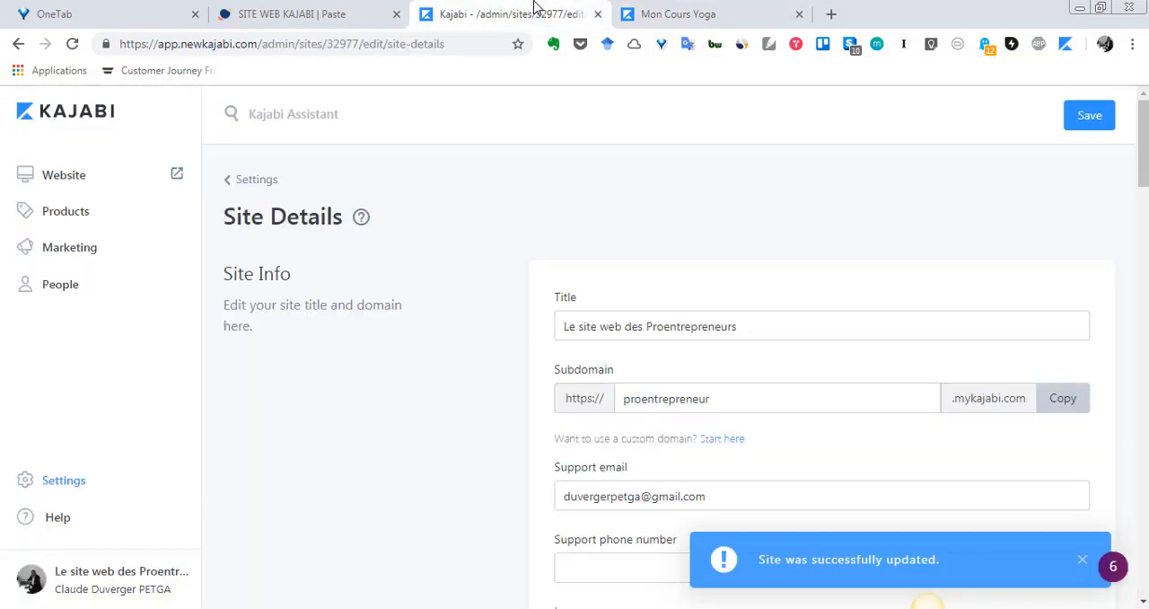
scroll(976, 432, down, 4)
scroll(977, 432, down, 2)
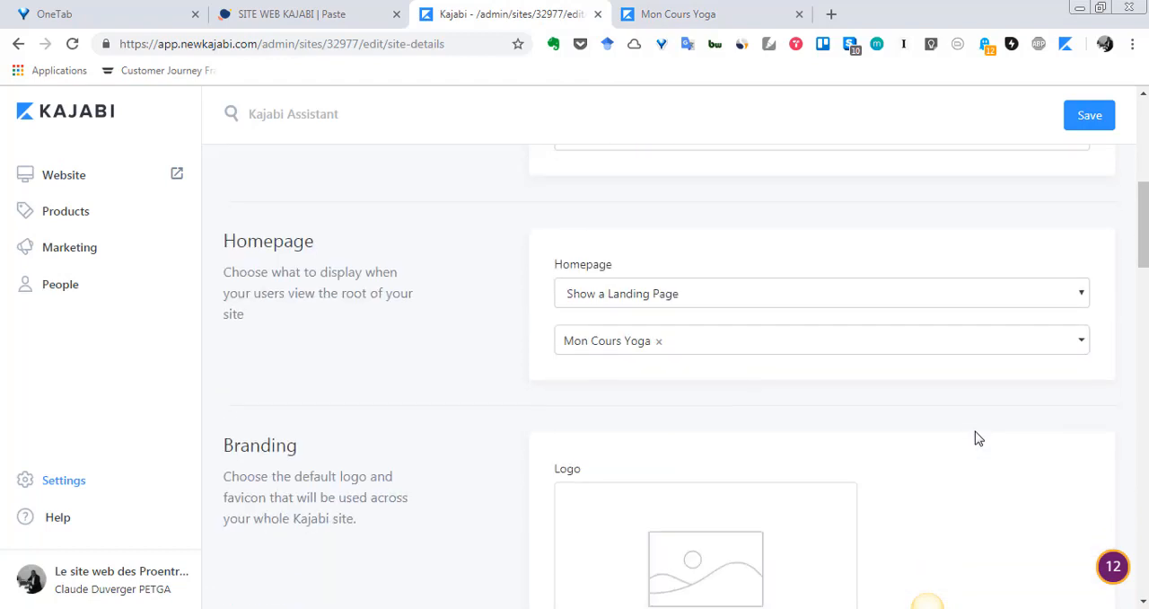
click(1074, 299)
key(Up)
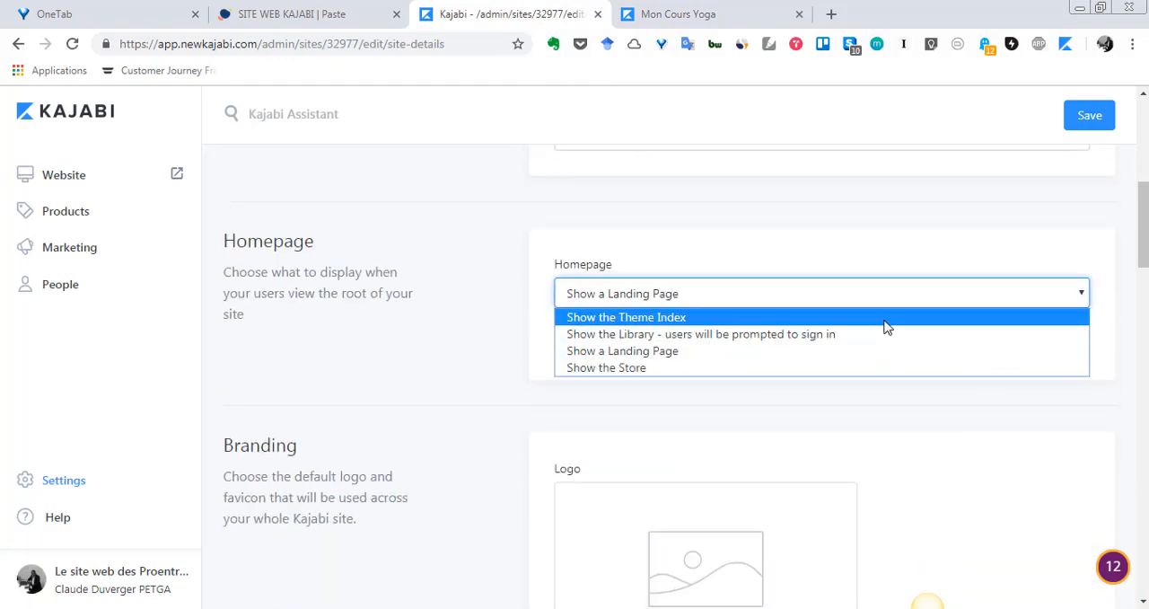
key(Return)
click(1077, 121)
click(1077, 120)
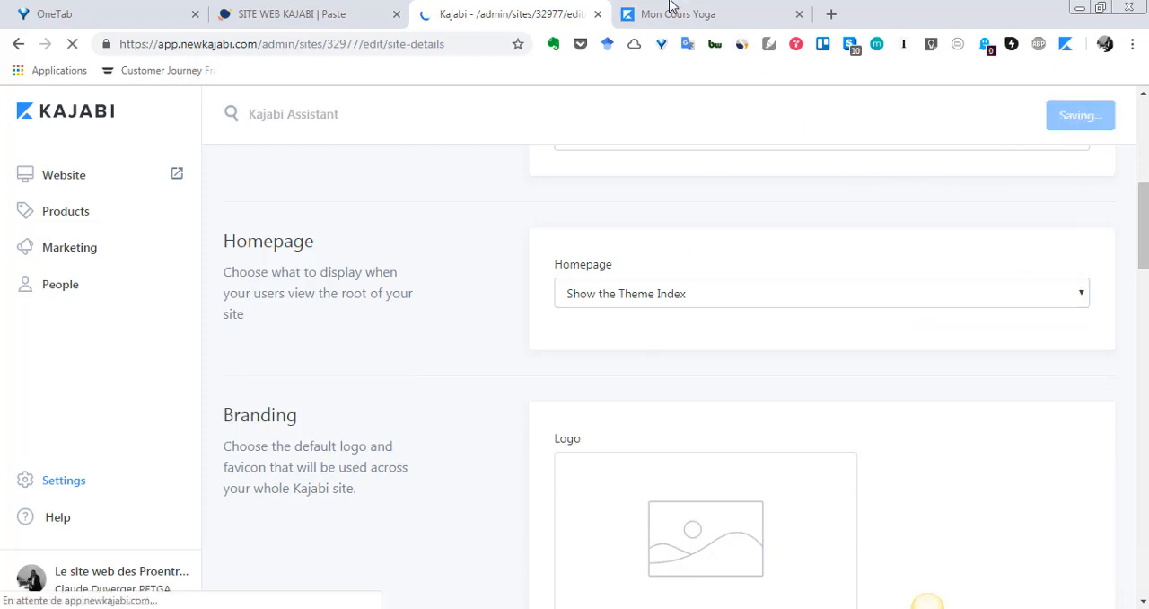
click(667, 7)
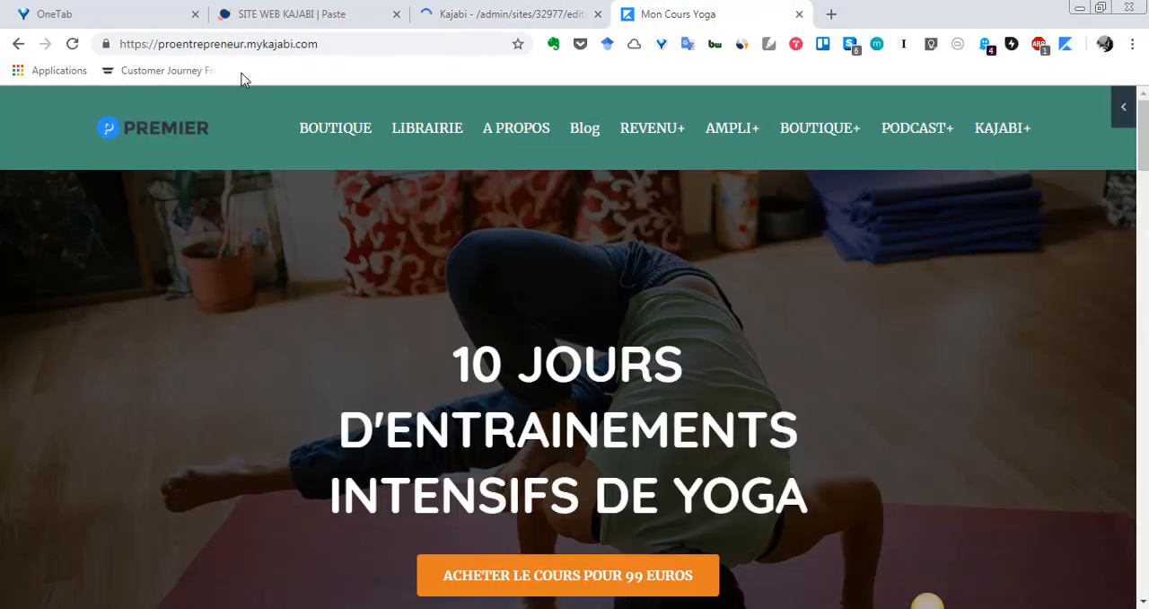
click(73, 43)
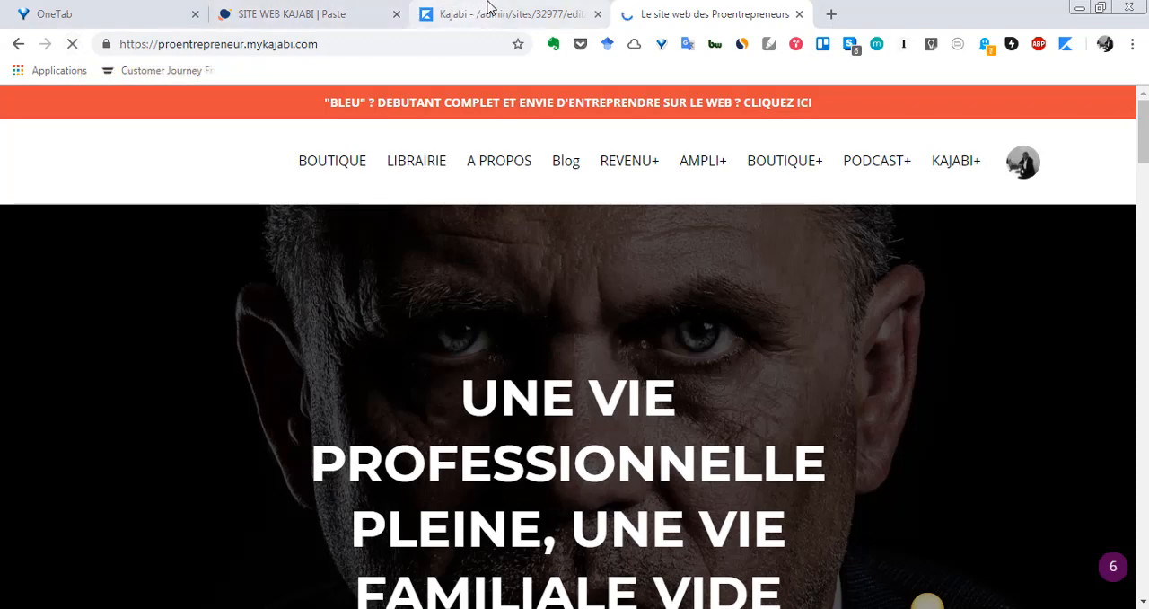
Step: Return to the Kajabi admin and open the Blog section of the website
click(489, 14)
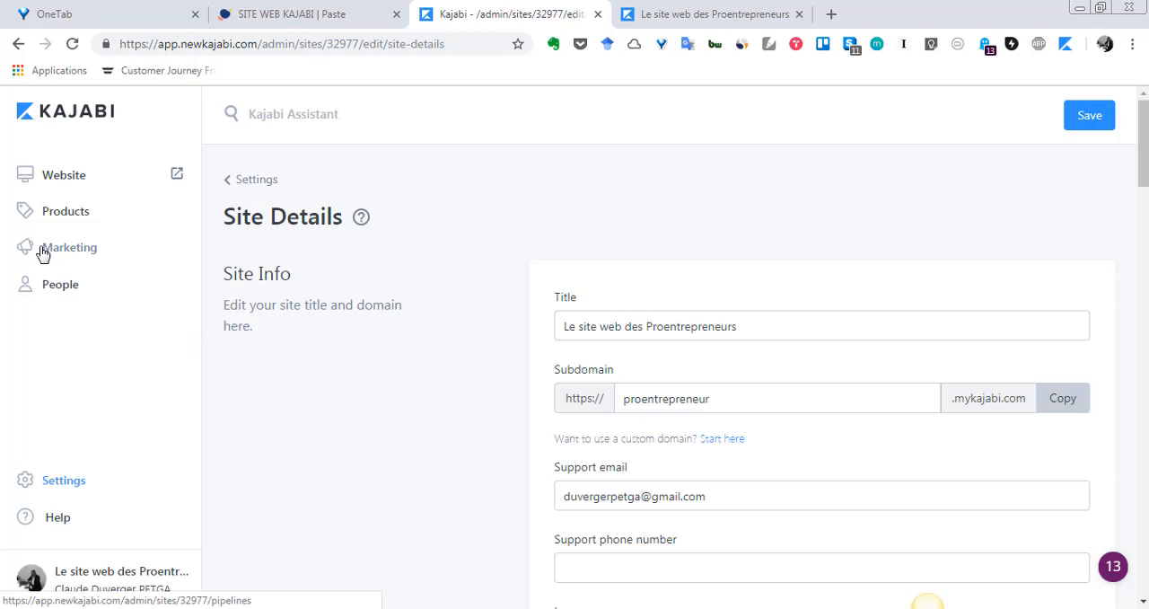
click(71, 183)
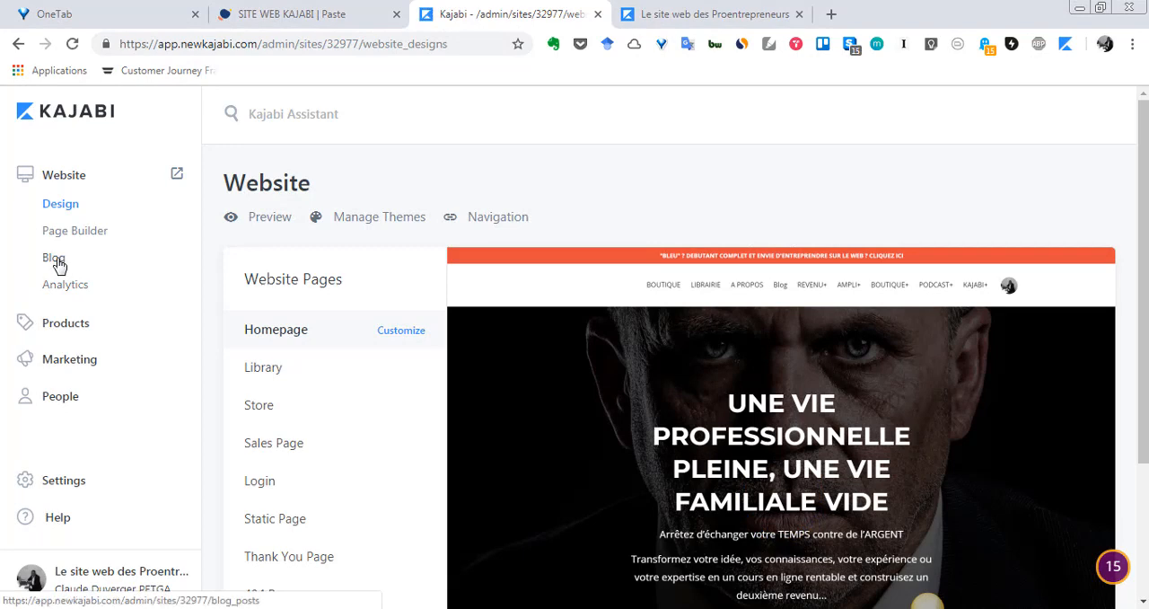
click(54, 258)
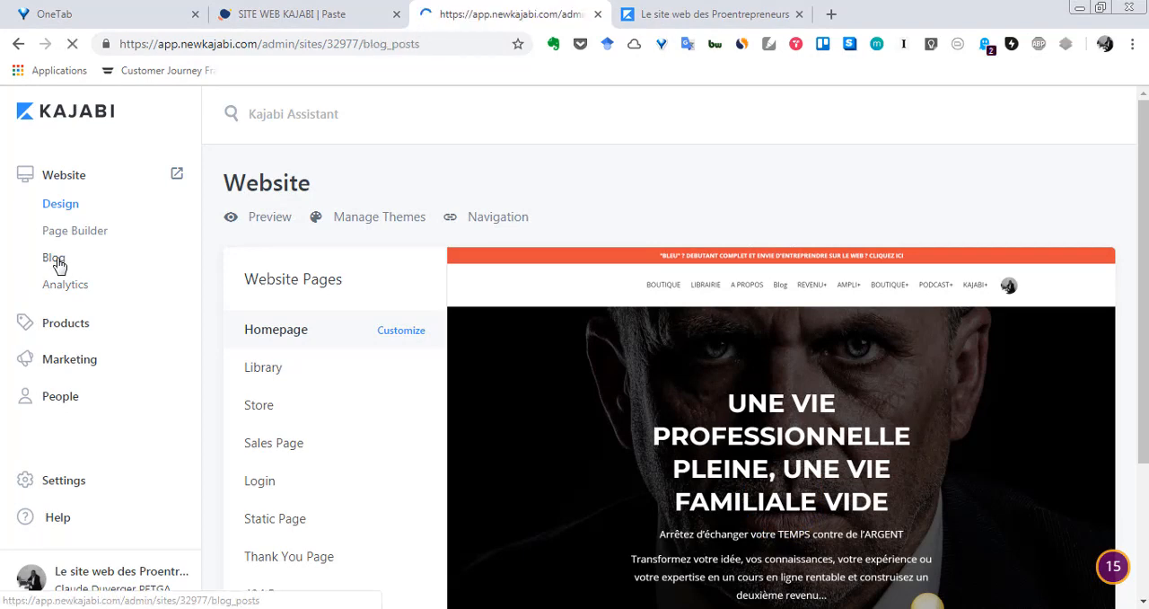